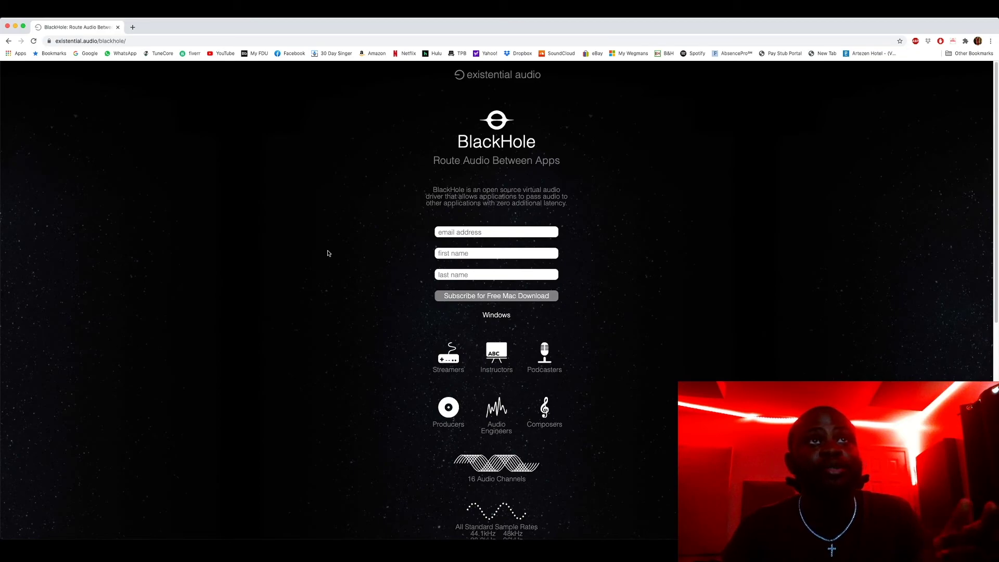
Start filling in the email field of the BlackHole sign-up form and tab through its fields
{"action": "left_click", "coordinate": [474, 234]}
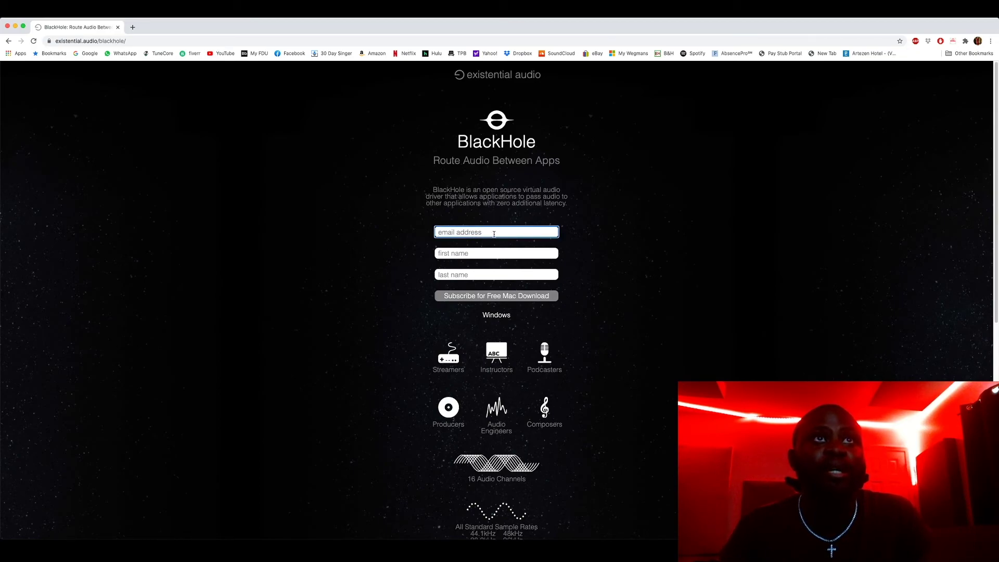
{"action": "key", "text": "Tab"}
{"action": "key", "text": "Tab"}
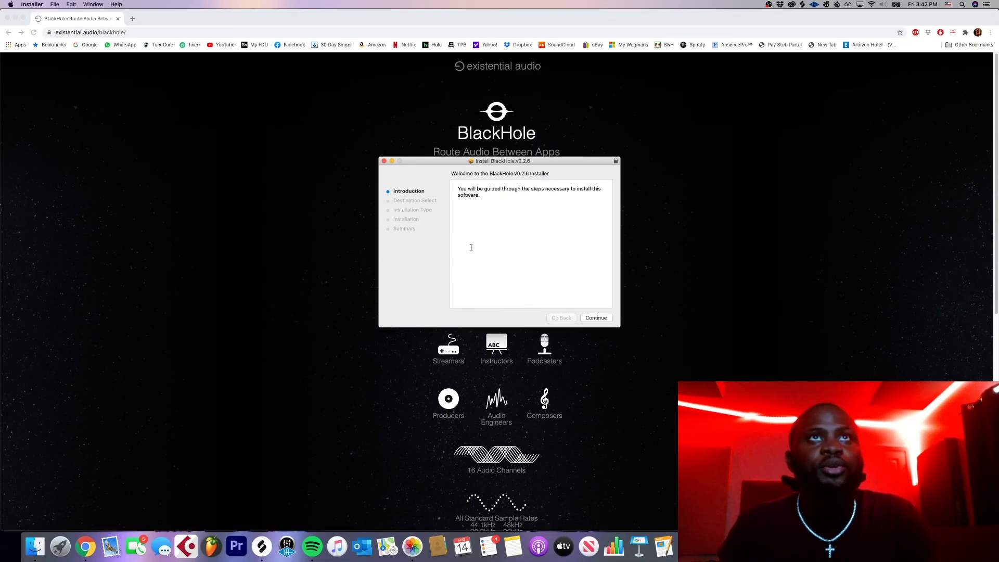
Reposition the BlackHole installer window and advance it to the Installation Type step
{"action": "mouse_move", "coordinate": [490, 165]}
{"action": "left_mouse_down"}
{"action": "mouse_move", "coordinate": [486, 157]}
{"action": "mouse_move", "coordinate": [489, 167]}
{"action": "left_mouse_up"}
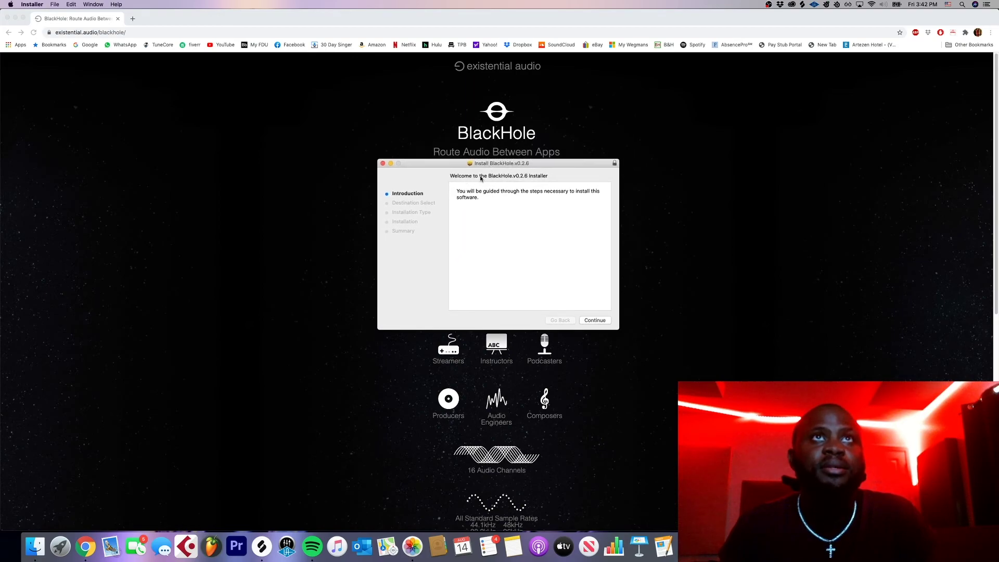
{"action": "left_click", "coordinate": [594, 320]}
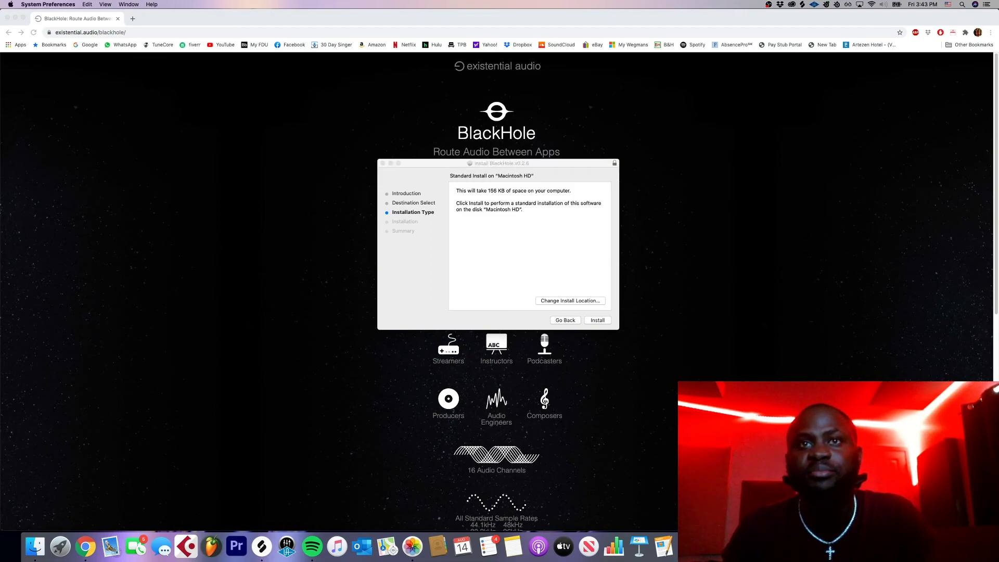
Review the Security & Privacy settings, then close them and the BlackHole installer
{"action": "left_click", "coordinate": [423, 122]}
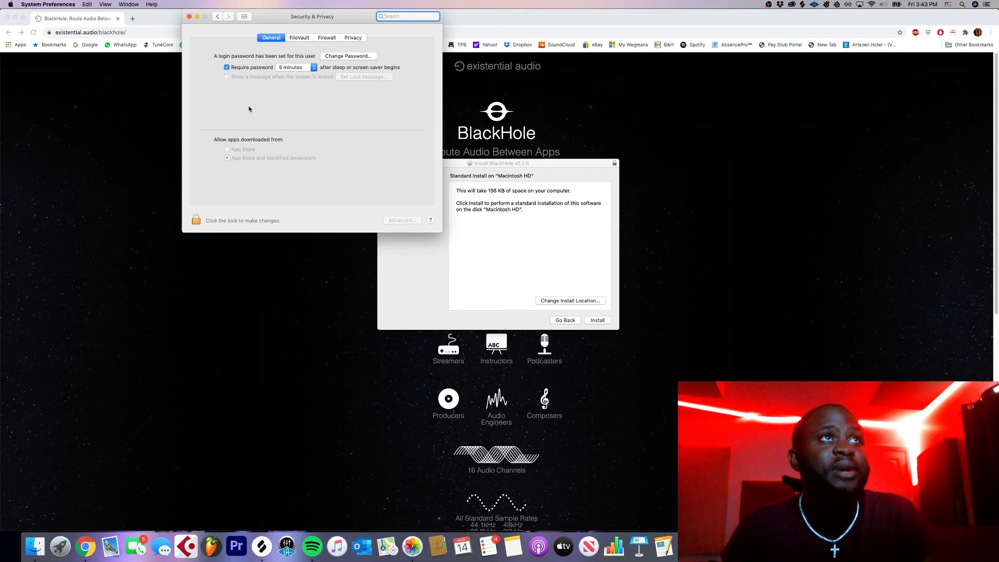
{"action": "left_click", "coordinate": [190, 17]}
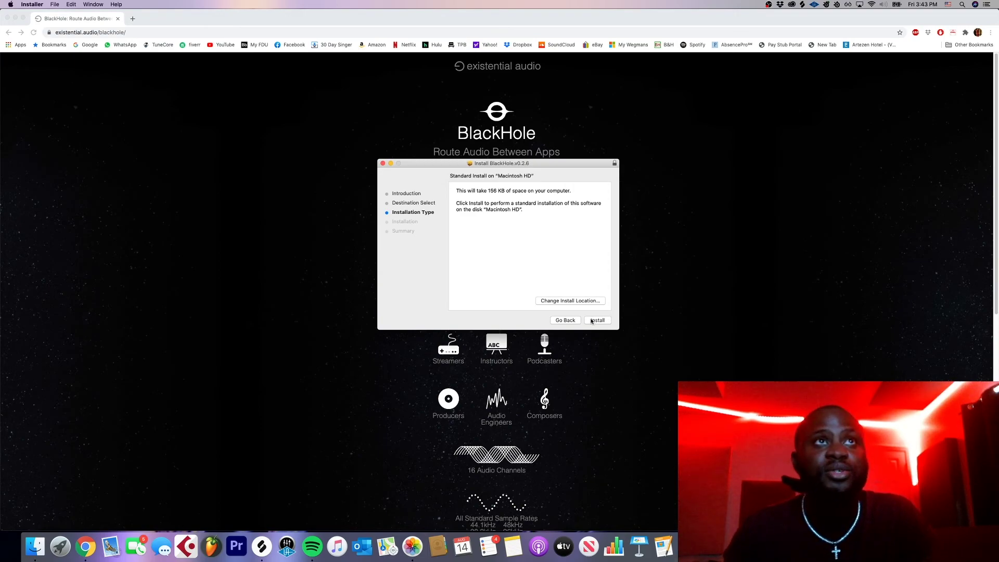
{"action": "left_click", "coordinate": [383, 164]}
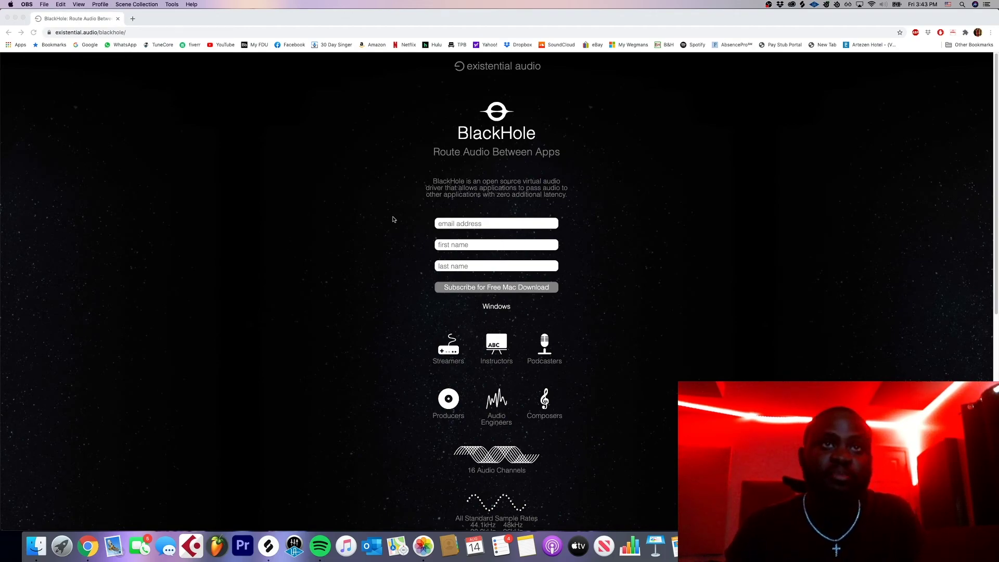
Dismiss Siri and launch Audio MIDI Setup by searching 'audio' in Spotlight
{"action": "key", "text": "super+space"}
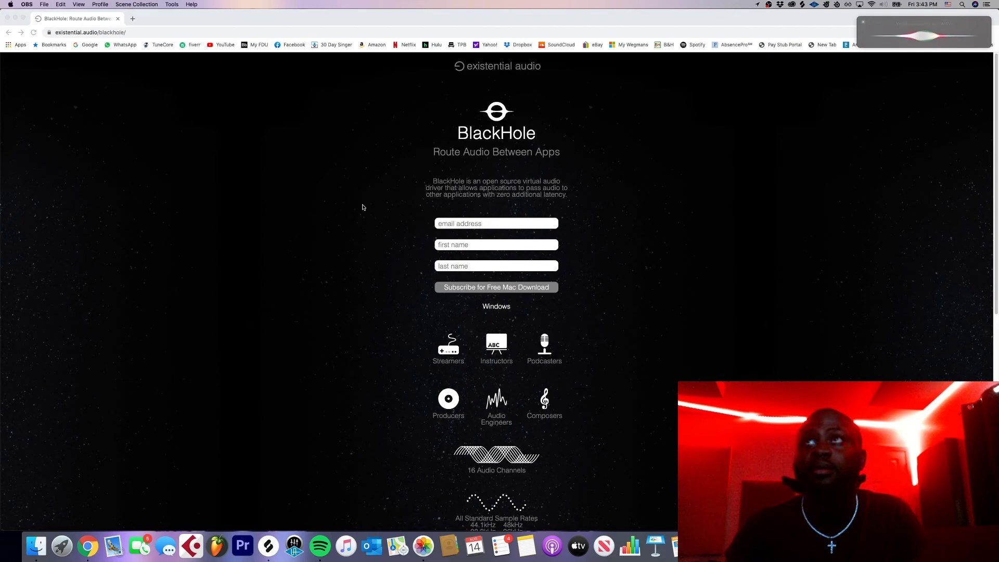
{"action": "left_click", "coordinate": [346, 207]}
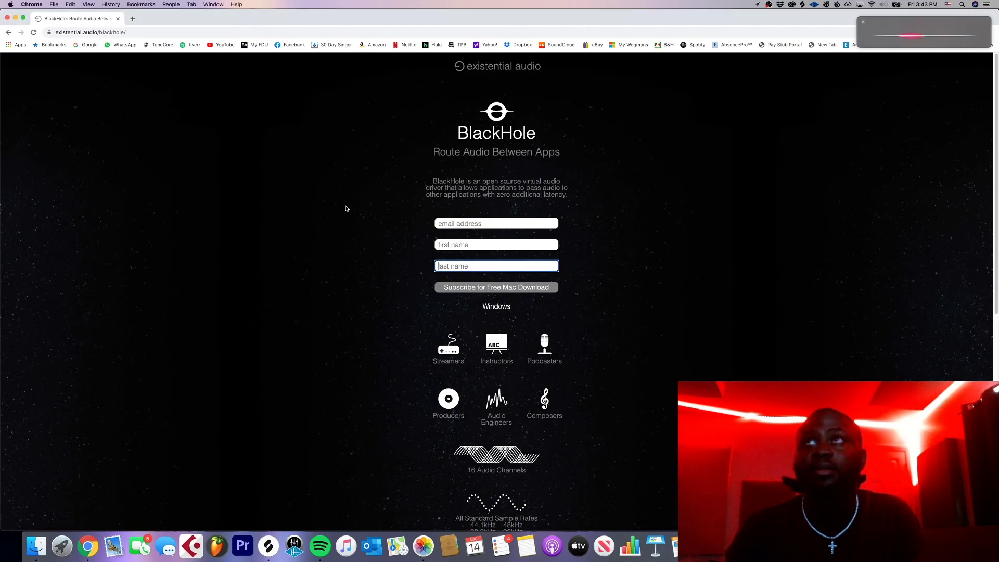
{"action": "left_click", "coordinate": [863, 21]}
{"action": "key", "text": "super+space"}
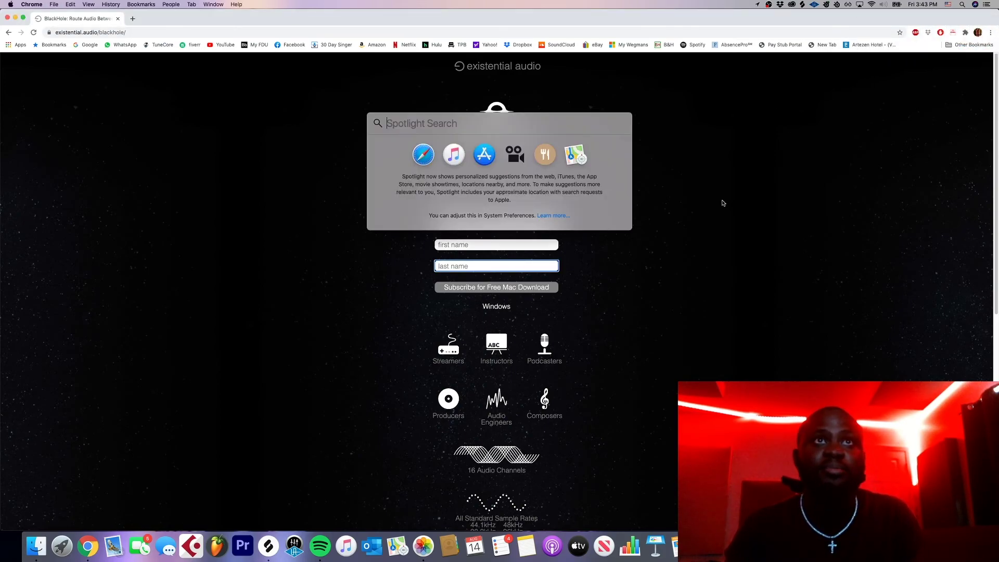
{"action": "type", "text": "audio MIDI Setup"}
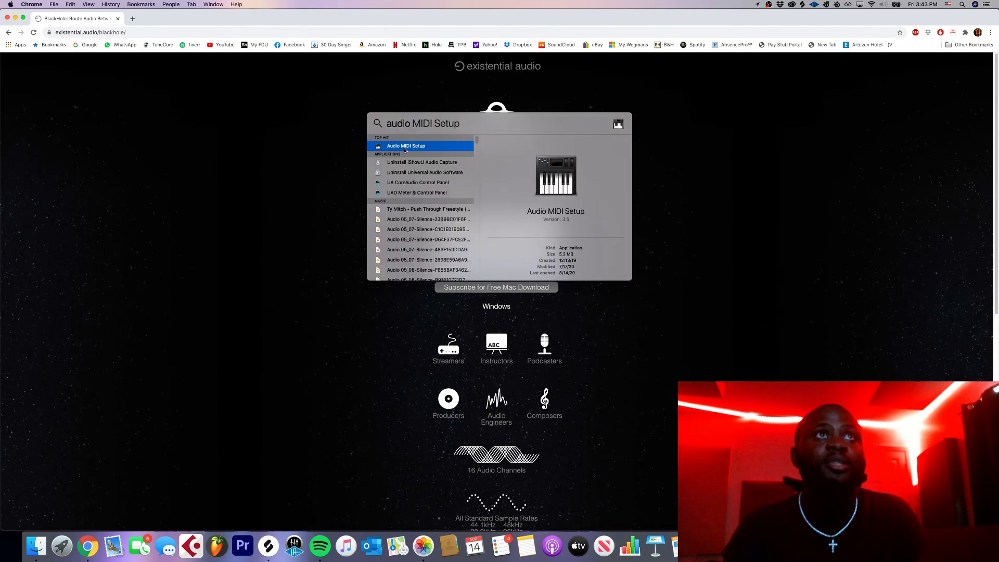
{"action": "left_click", "coordinate": [405, 147]}
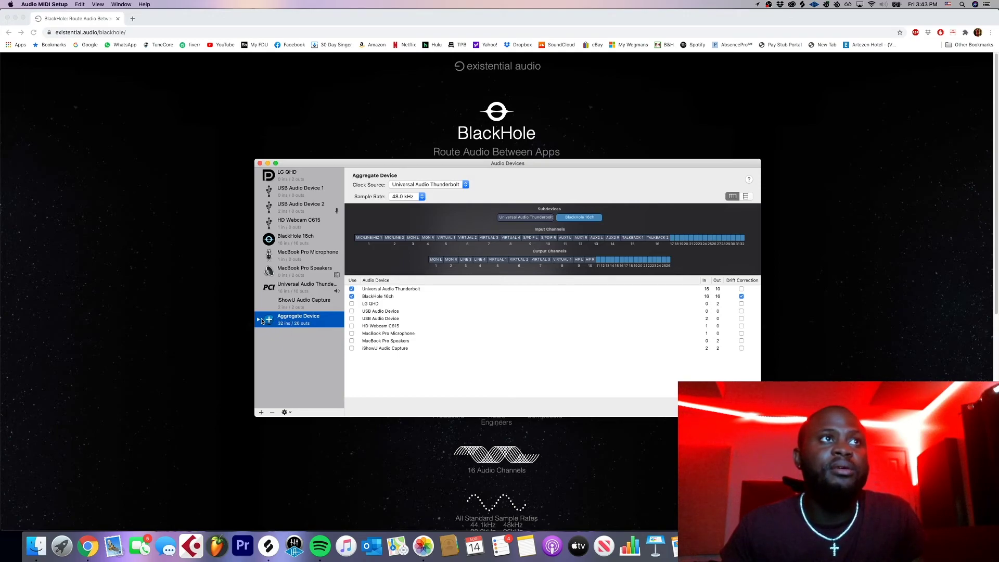
Create Aggregate Device 2 and add Universal Audio Thunderbolt to it
{"action": "left_click", "coordinate": [261, 413]}
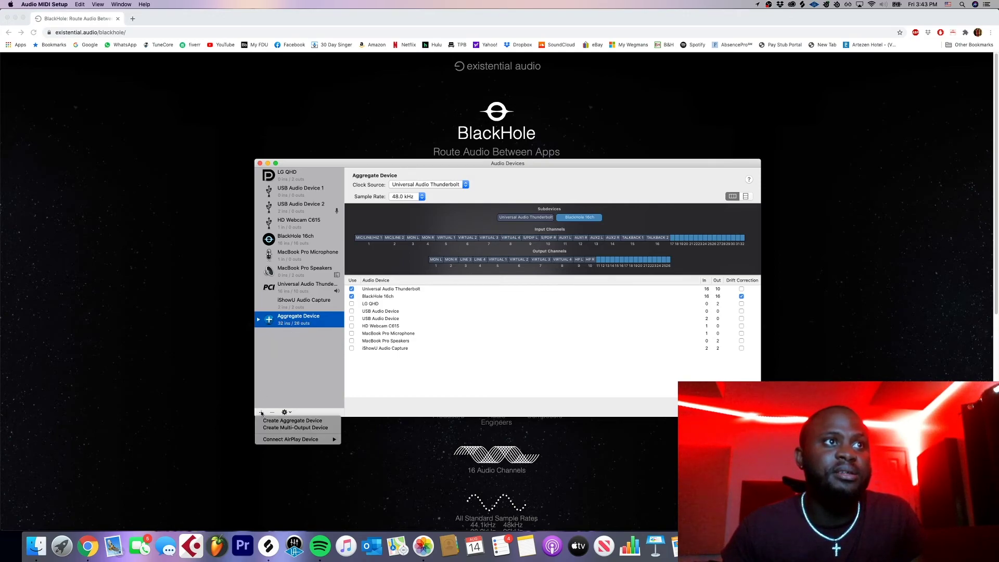
{"action": "left_click", "coordinate": [288, 422]}
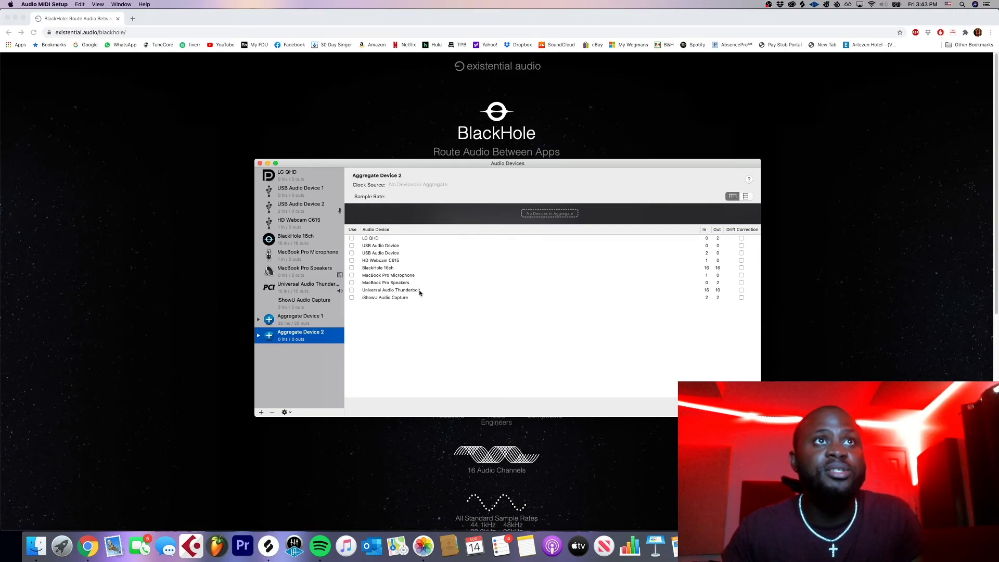
{"action": "left_click", "coordinate": [352, 291]}
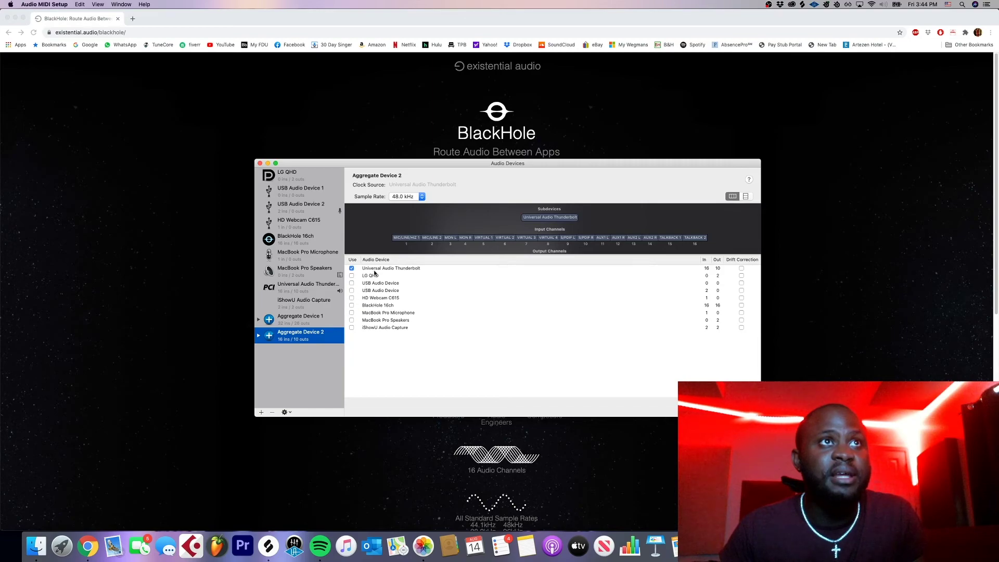
Add BlackHole 16ch to the aggregate device and set its sample rate to 44.1 kHz
{"action": "left_click", "coordinate": [352, 306]}
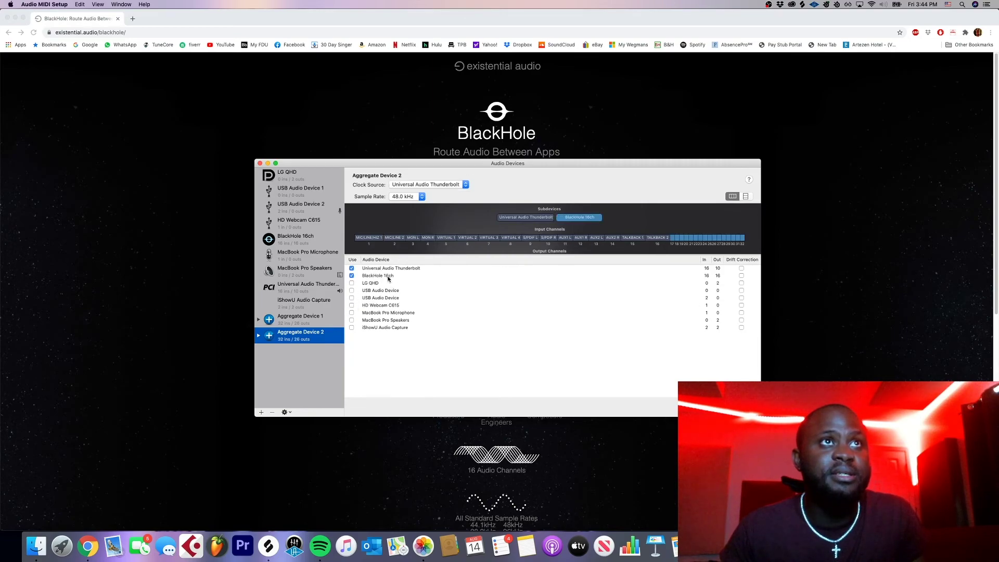
{"action": "left_click", "coordinate": [389, 277]}
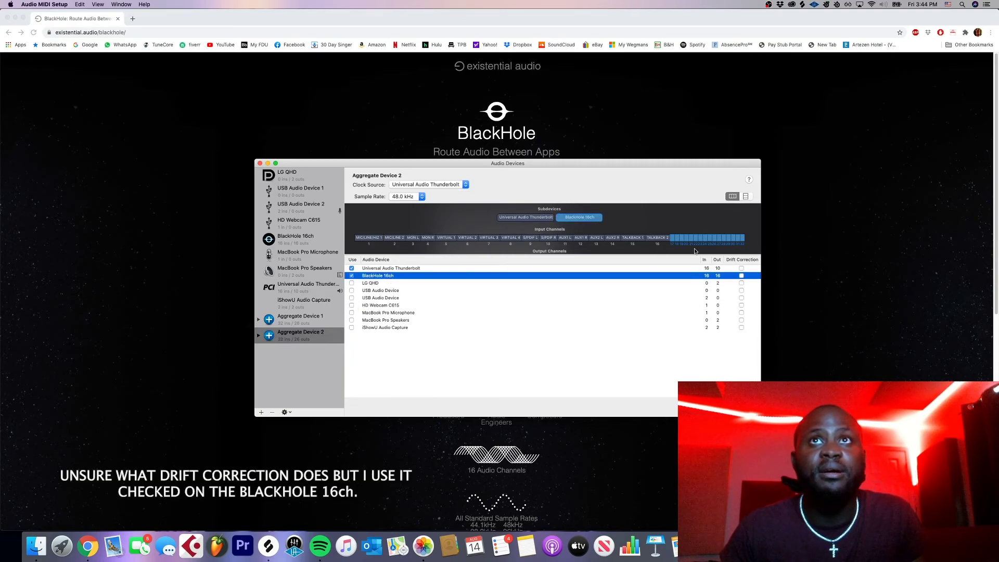
{"action": "left_click", "coordinate": [545, 254]}
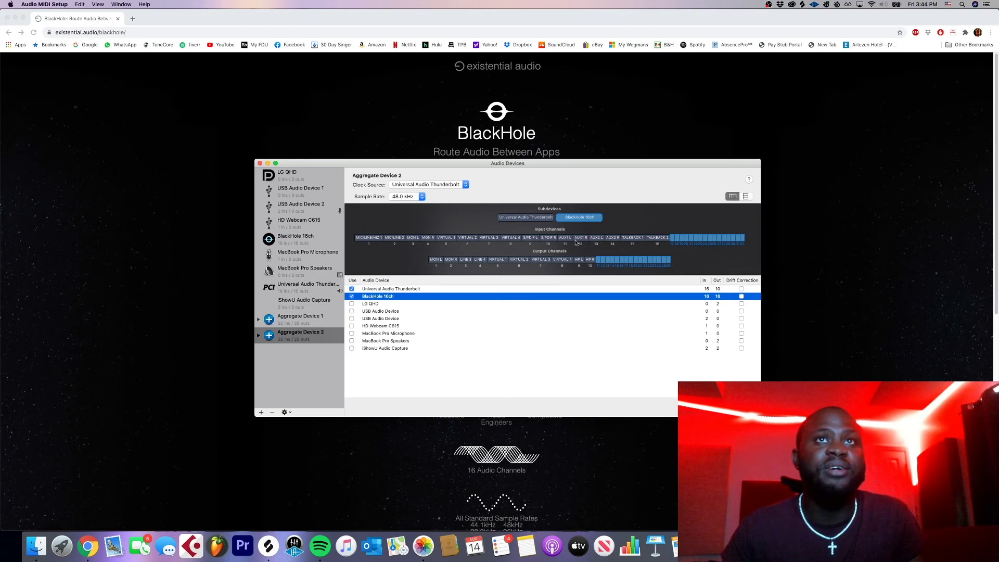
{"action": "left_click", "coordinate": [407, 196]}
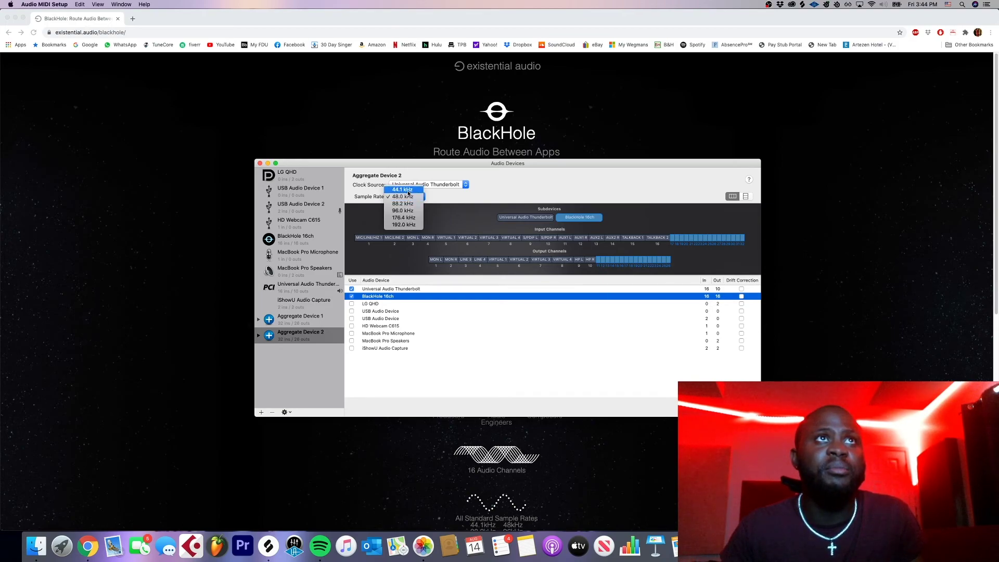
{"action": "left_click", "coordinate": [409, 190]}
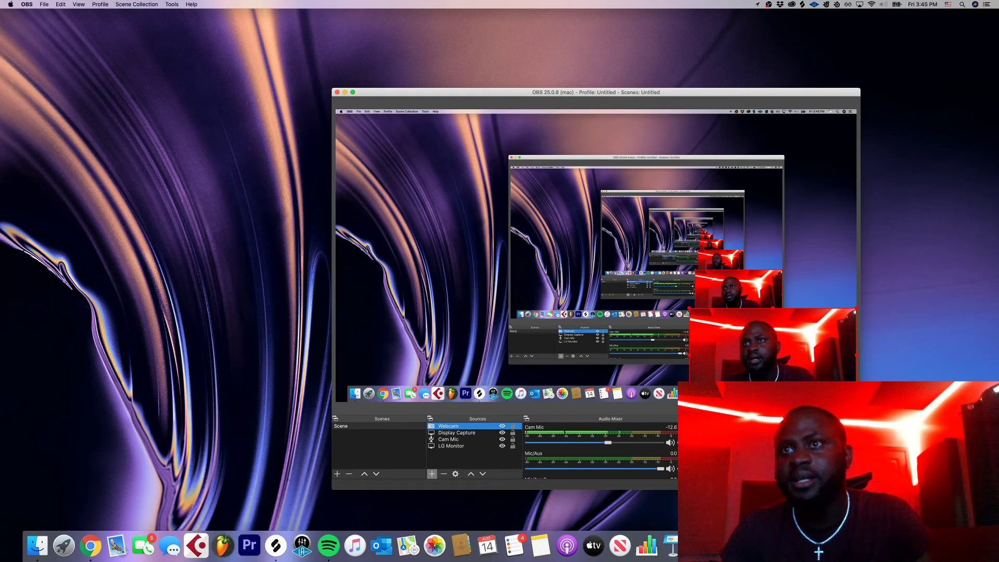
{"action": "key", "text": "super+comma"}
{"action": "left_click", "coordinate": [433, 216]}
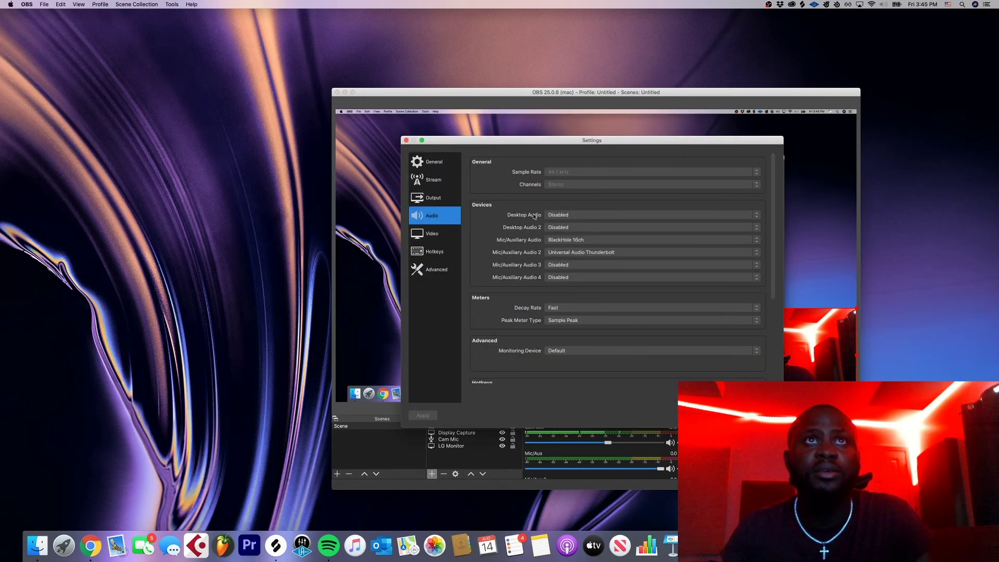
{"action": "left_click", "coordinate": [579, 216]}
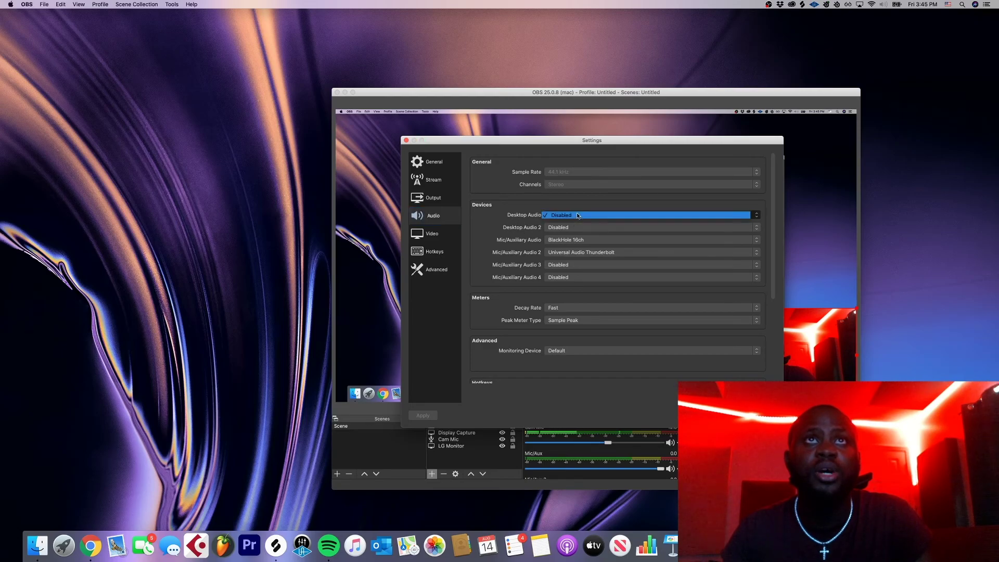
{"action": "left_click", "coordinate": [516, 228]}
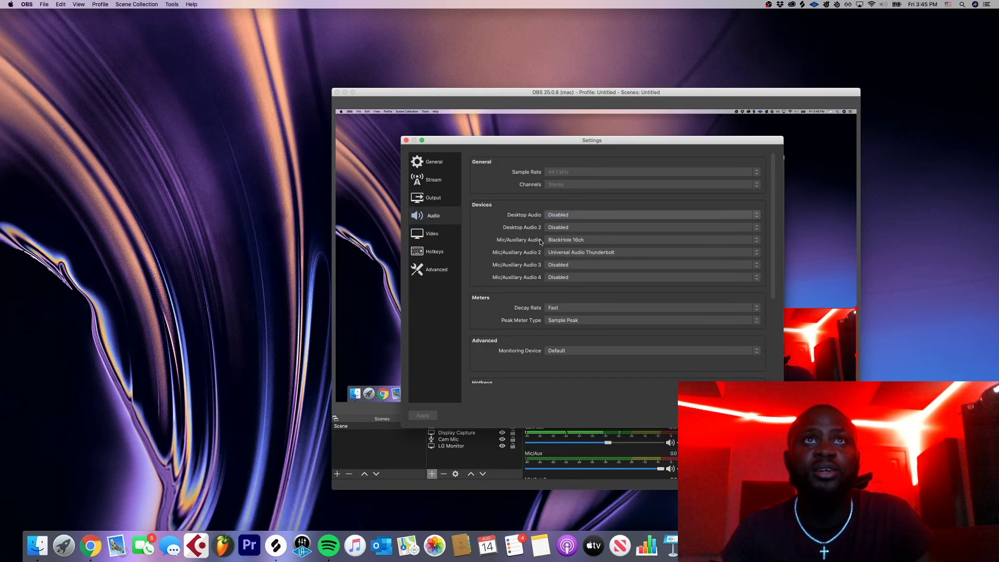
{"action": "left_click", "coordinate": [568, 240]}
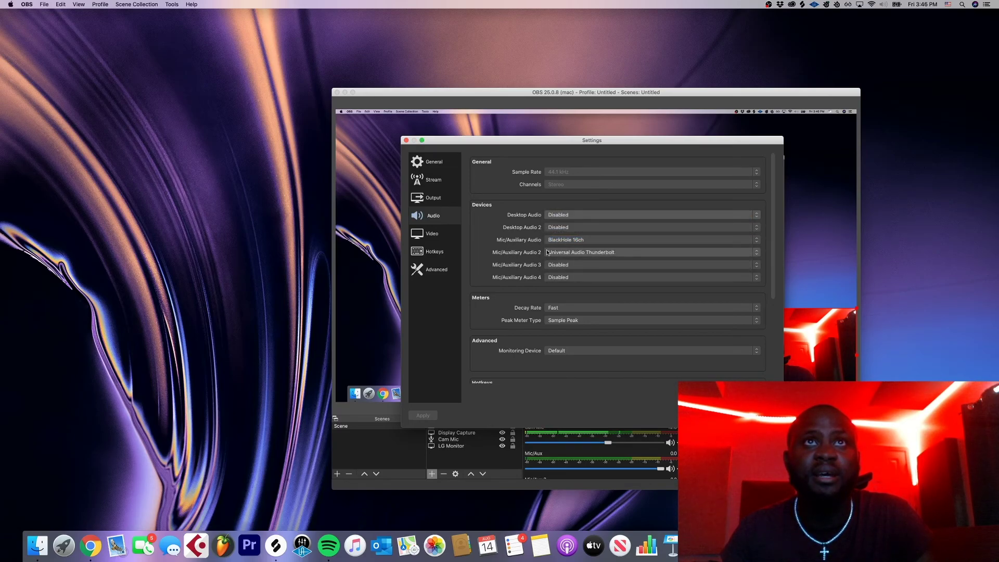
{"action": "left_click", "coordinate": [547, 252]}
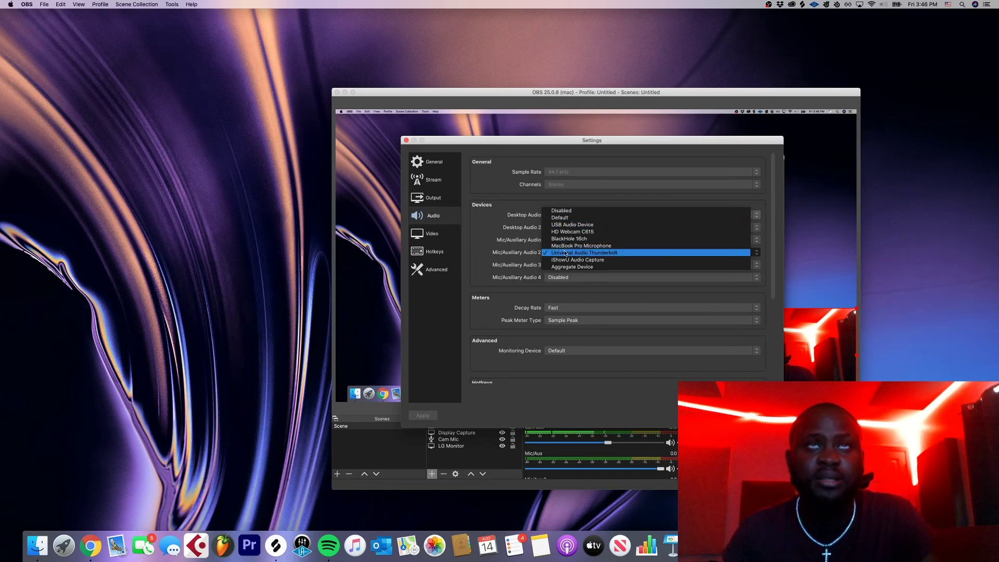
{"action": "left_click", "coordinate": [566, 253]}
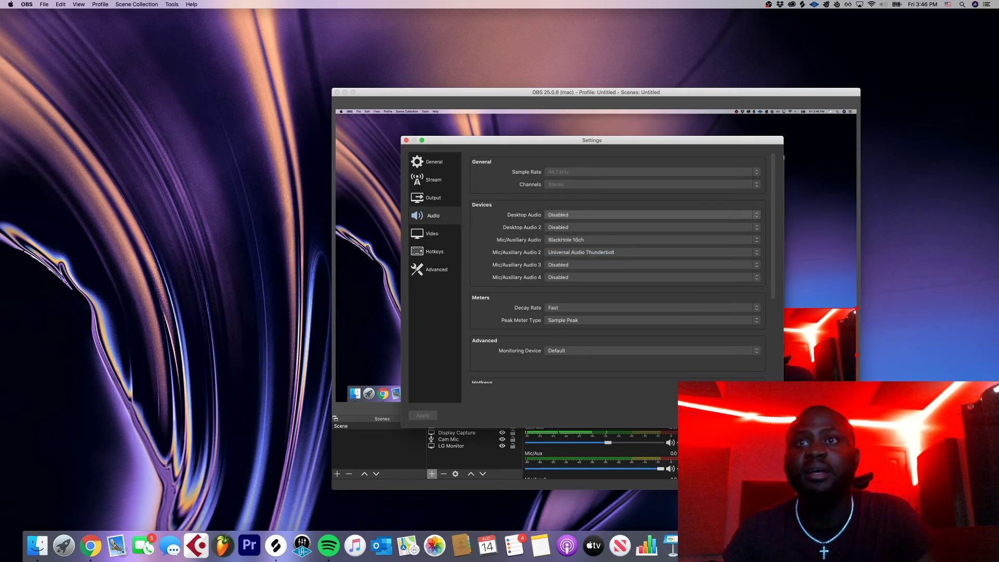
{"action": "key", "text": "Return"}
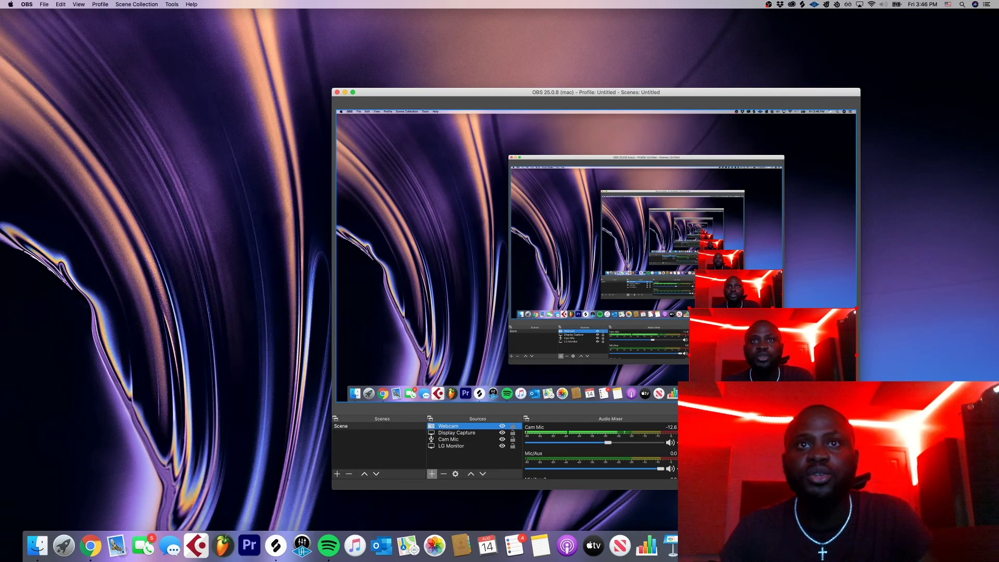
Check the Output > Recording settings (CBR, 35000 Kbps) and close Settings
{"action": "key", "text": "super+comma"}
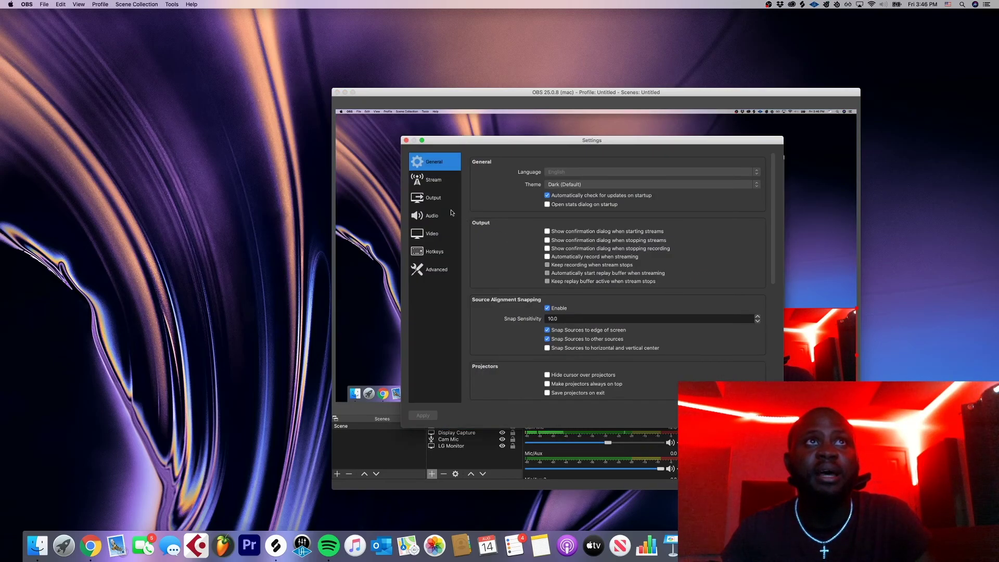
{"action": "left_click", "coordinate": [435, 198]}
{"action": "left_click", "coordinate": [508, 180]}
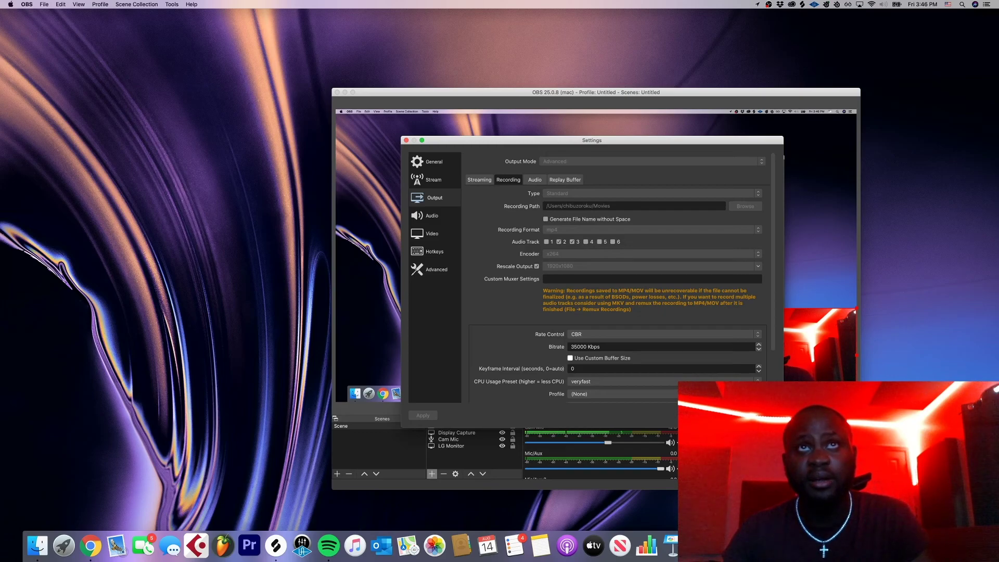
{"action": "key", "text": "Escape"}
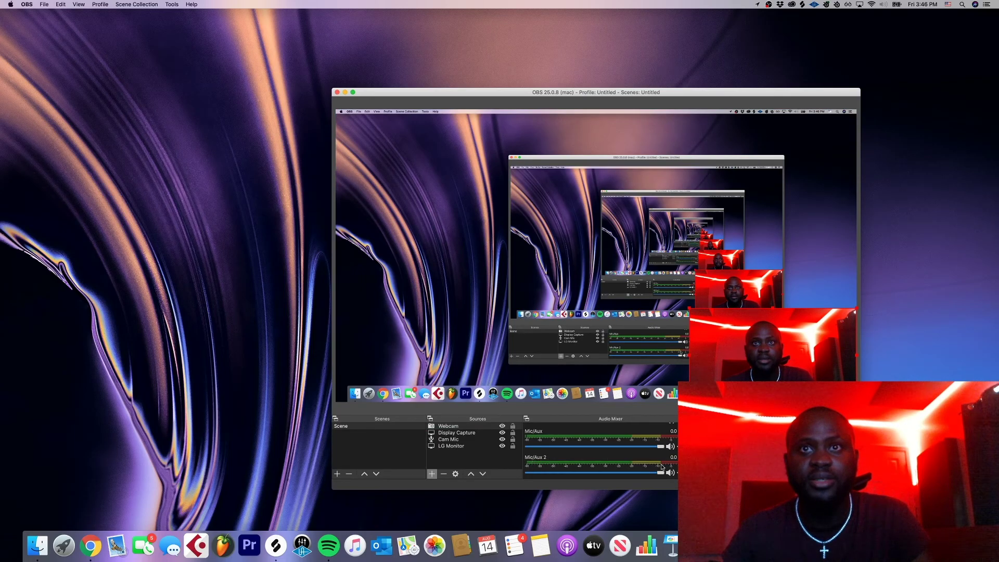
Enable Track 3 for Mic/Aux 2 in Advanced Audio Properties and close the dialog
{"action": "right_click", "coordinate": [682, 349]}
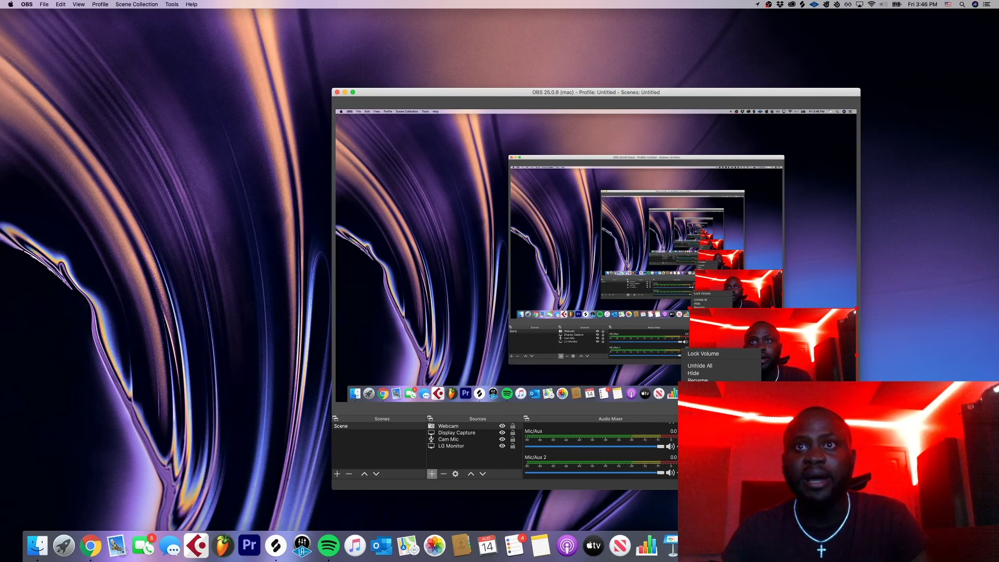
{"action": "left_click", "coordinate": [708, 419]}
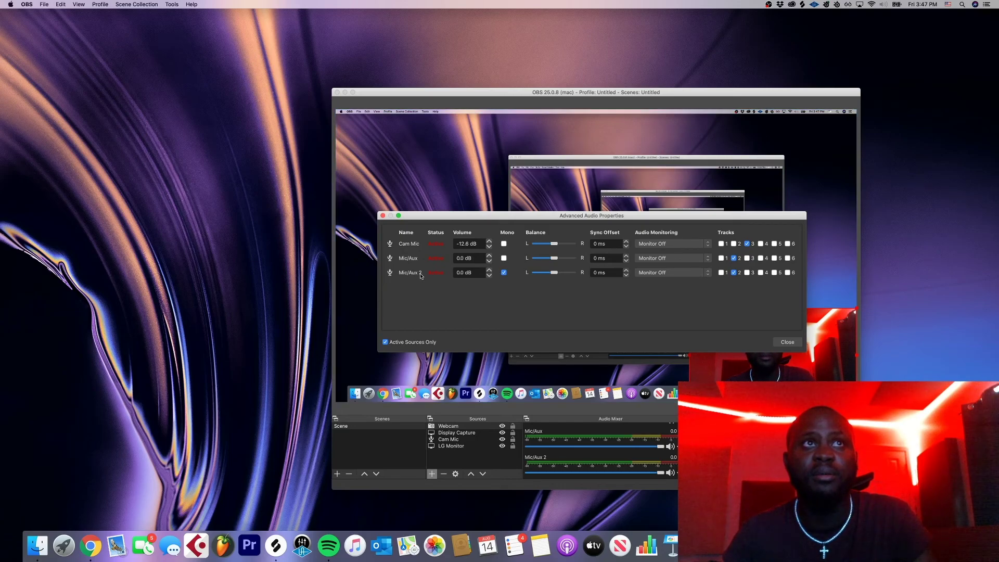
{"action": "left_click", "coordinate": [746, 273]}
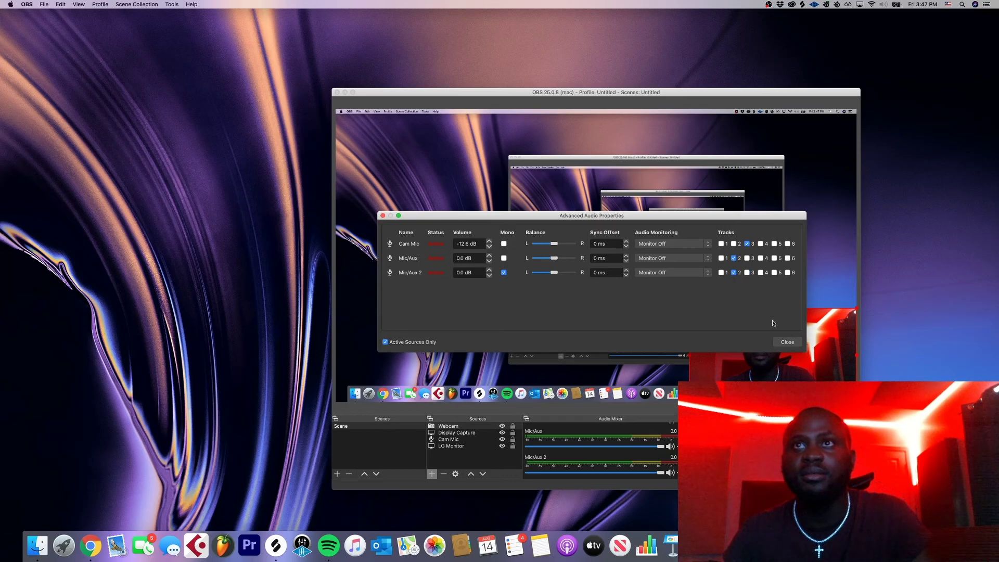
{"action": "left_click", "coordinate": [787, 341]}
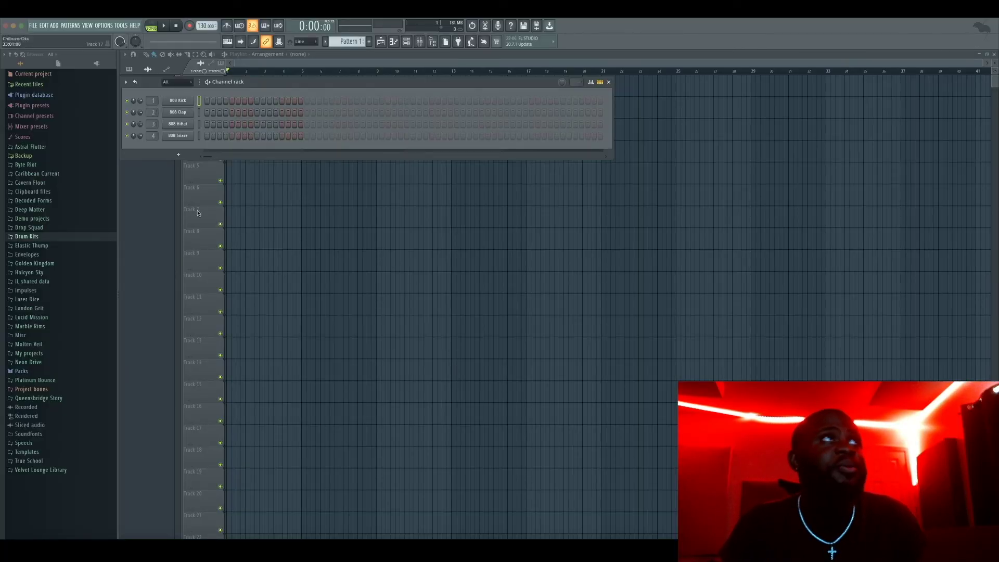
Set FL Studio's audio device to Aggregate Device at 44100 Hz and close the settings
{"action": "left_click", "coordinate": [103, 25]}
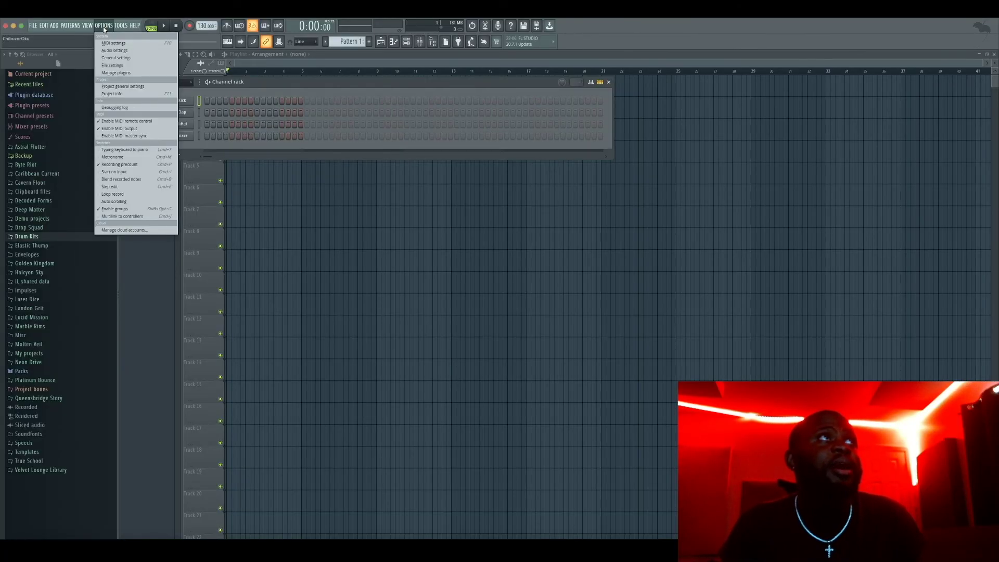
{"action": "left_click", "coordinate": [115, 50]}
{"action": "left_click", "coordinate": [424, 183]}
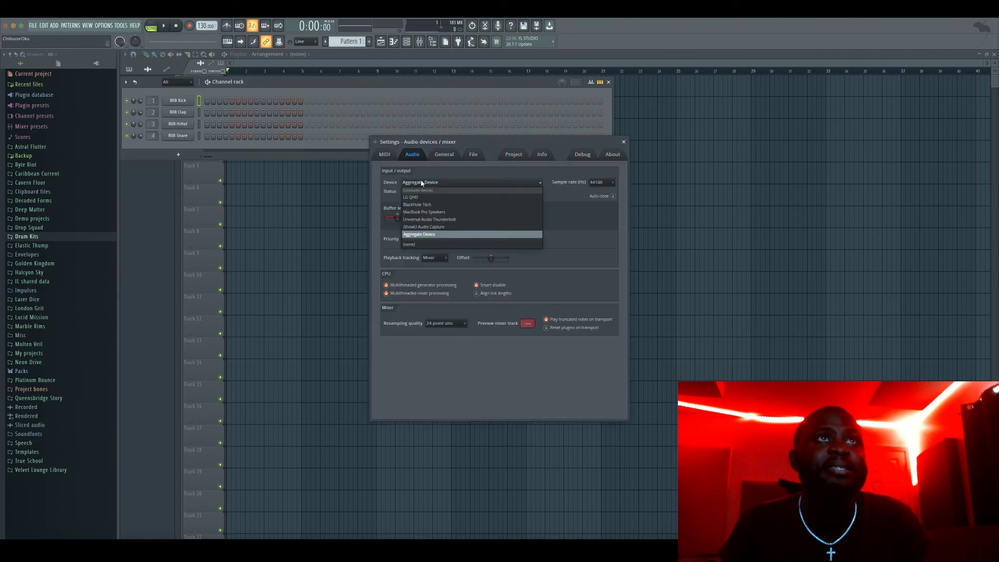
{"action": "left_click", "coordinate": [417, 234]}
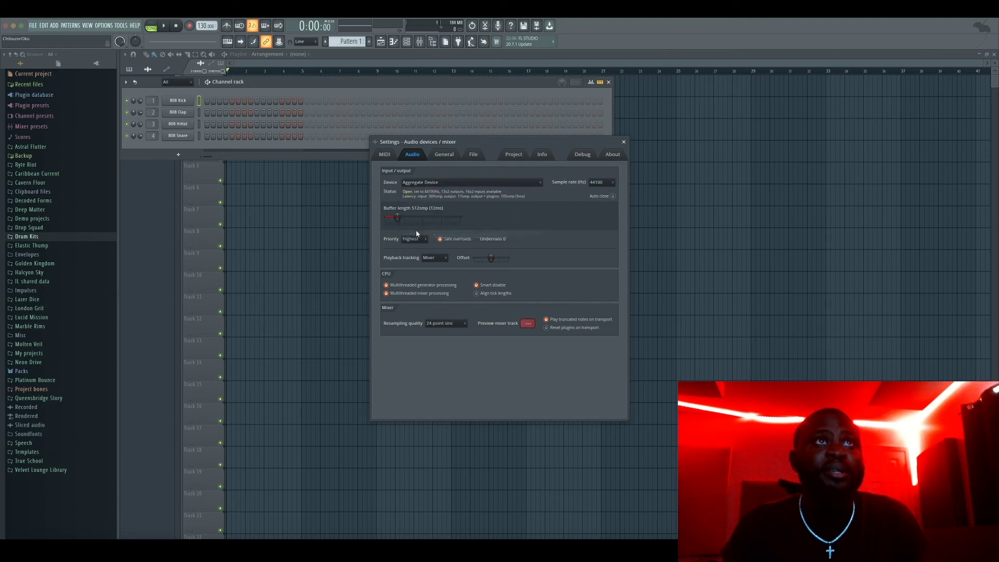
{"action": "left_click", "coordinate": [624, 143]}
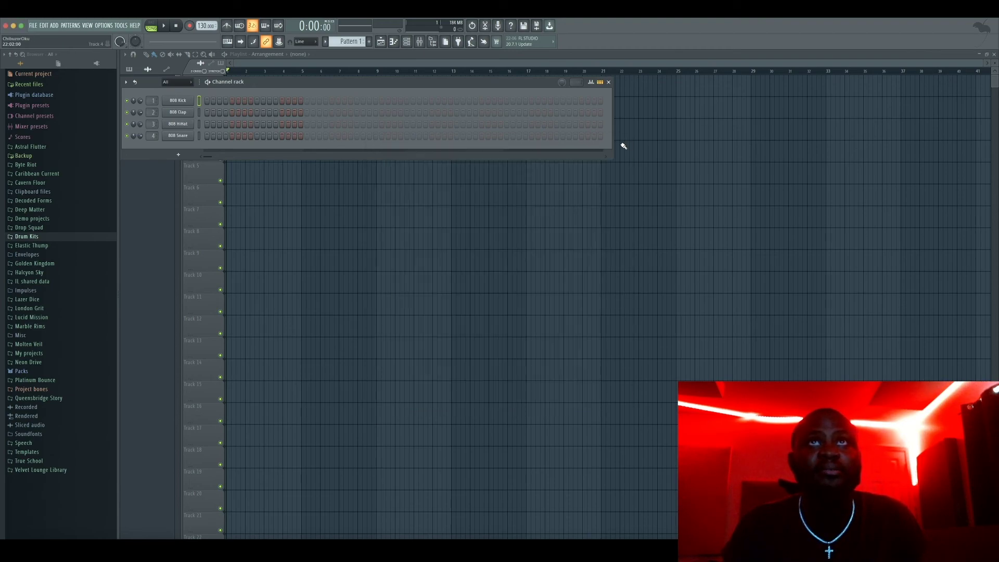
Place the '01. Deniece Williams - Free_2' sample on Track 1, delete the extra clip, and play it
{"action": "left_click", "coordinate": [33, 237]}
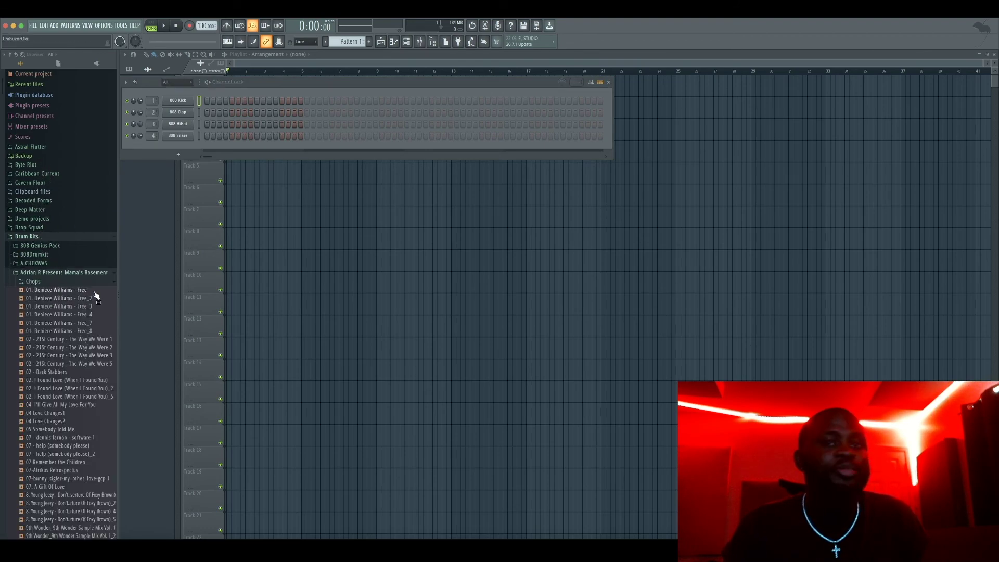
{"action": "left_click_drag", "start_coordinate": [60, 299], "coordinate": [234, 86]}
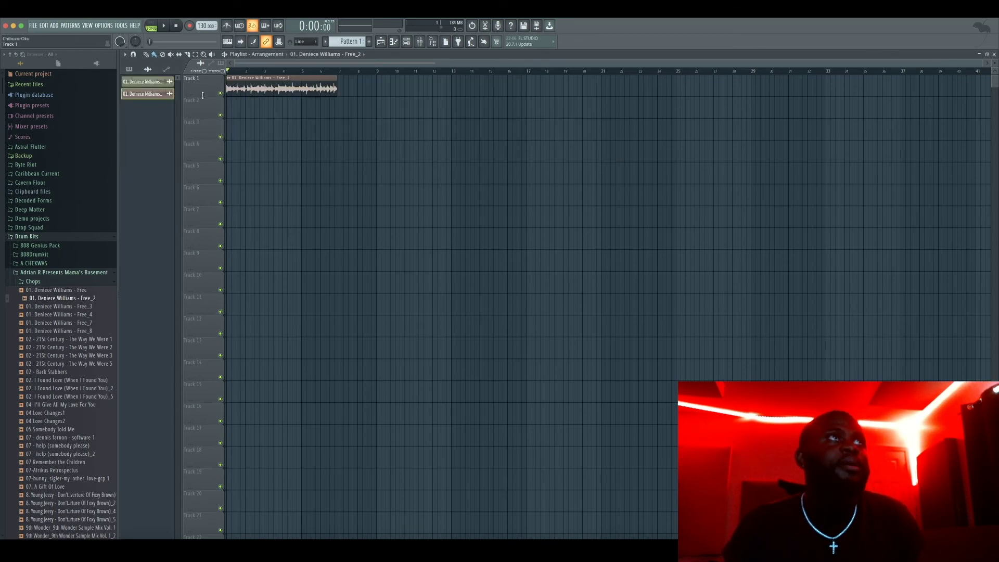
{"action": "right_click", "coordinate": [157, 83]}
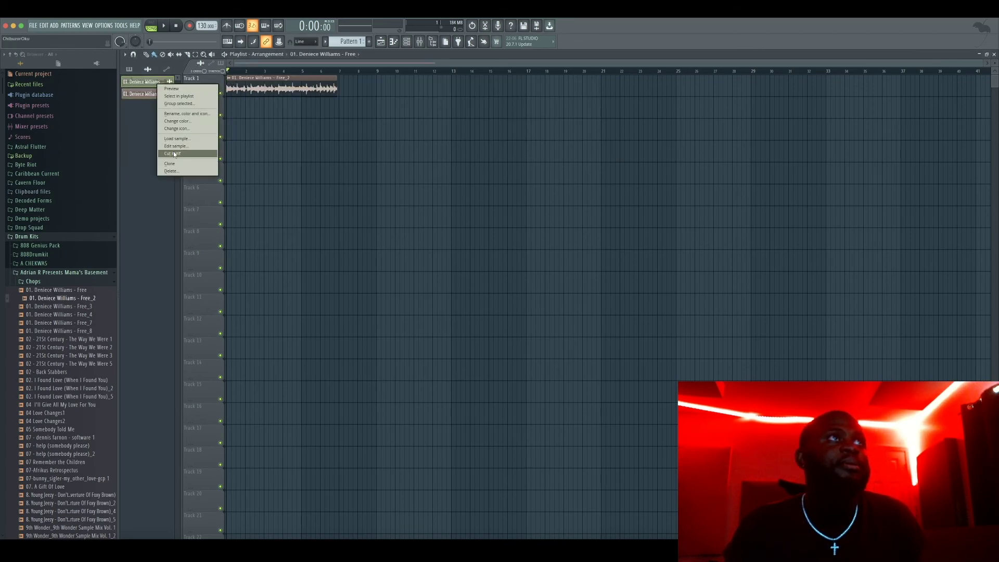
{"action": "left_click", "coordinate": [171, 171]}
{"action": "left_click", "coordinate": [538, 306]}
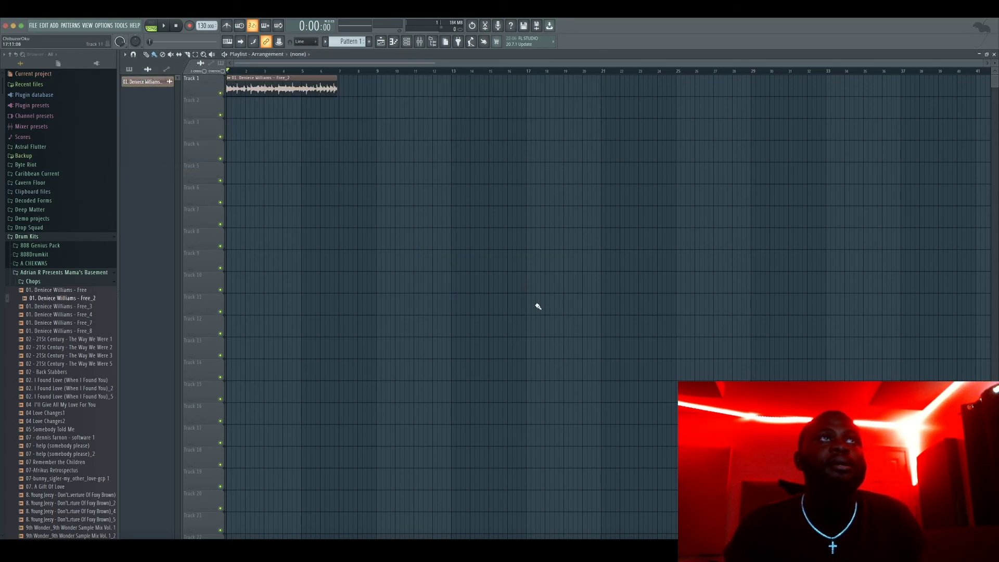
{"action": "left_click", "coordinate": [166, 27]}
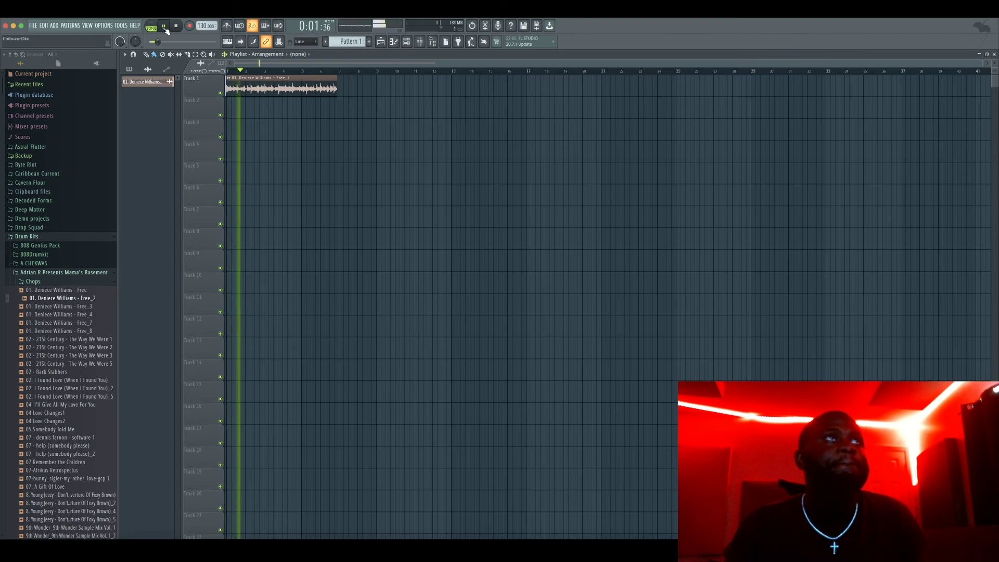
{"action": "key", "text": "super+Tab"}
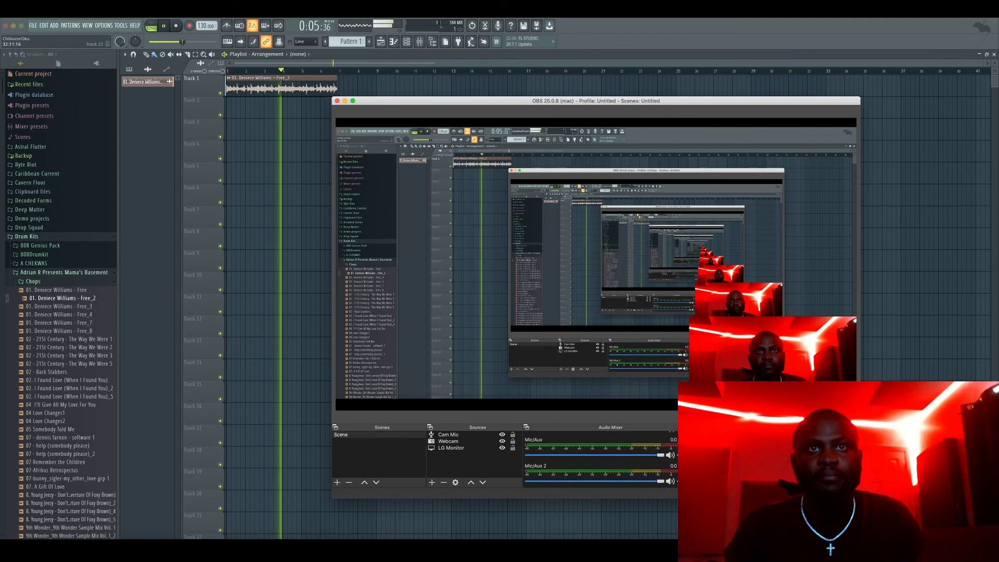
Back in FL Studio's playlist, delete the stray Pattern 1 clip and stop playback
{"action": "left_click", "coordinate": [271, 284]}
{"action": "right_click", "coordinate": [279, 289]}
{"action": "key", "text": "space"}
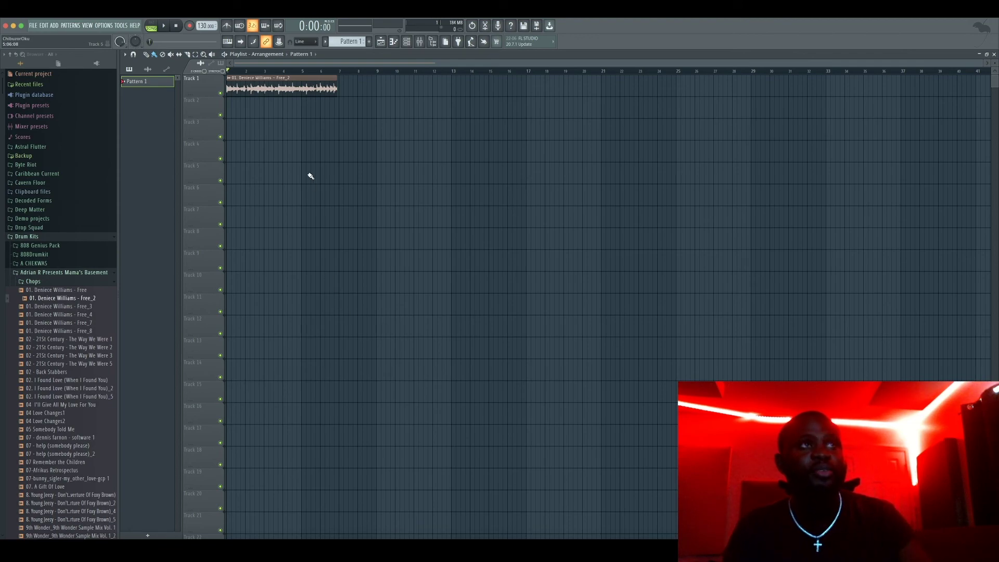
In the Mixer, set the Master output to Output 11 - Output 12, then start playback to test it
{"action": "key", "text": "F9"}
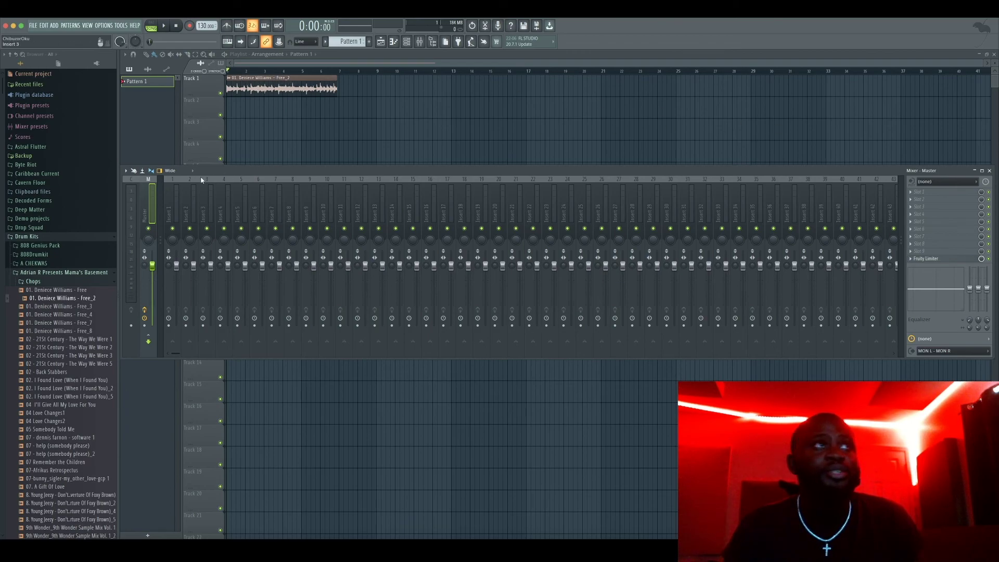
{"action": "left_click", "coordinate": [947, 353]}
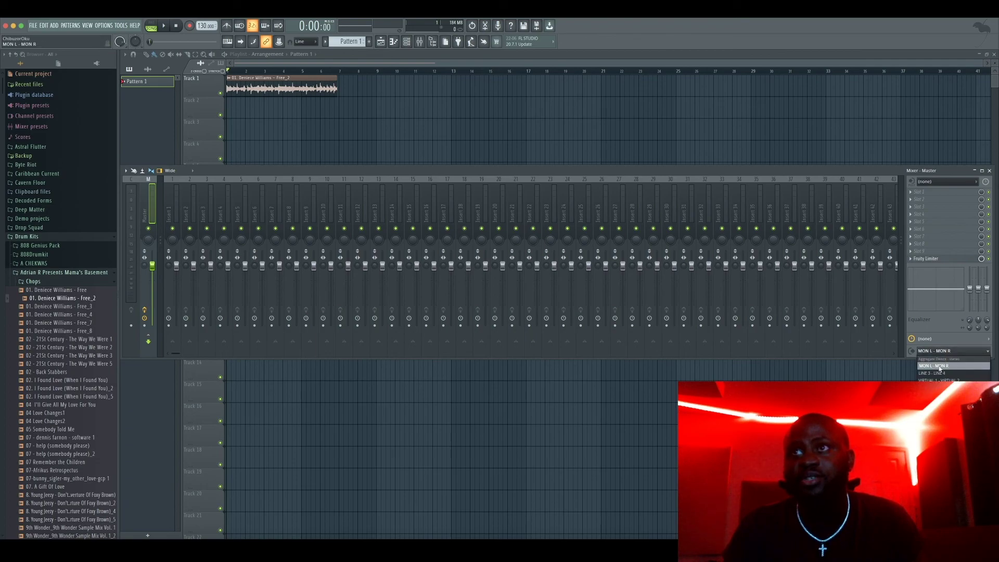
{"action": "left_click", "coordinate": [940, 367]}
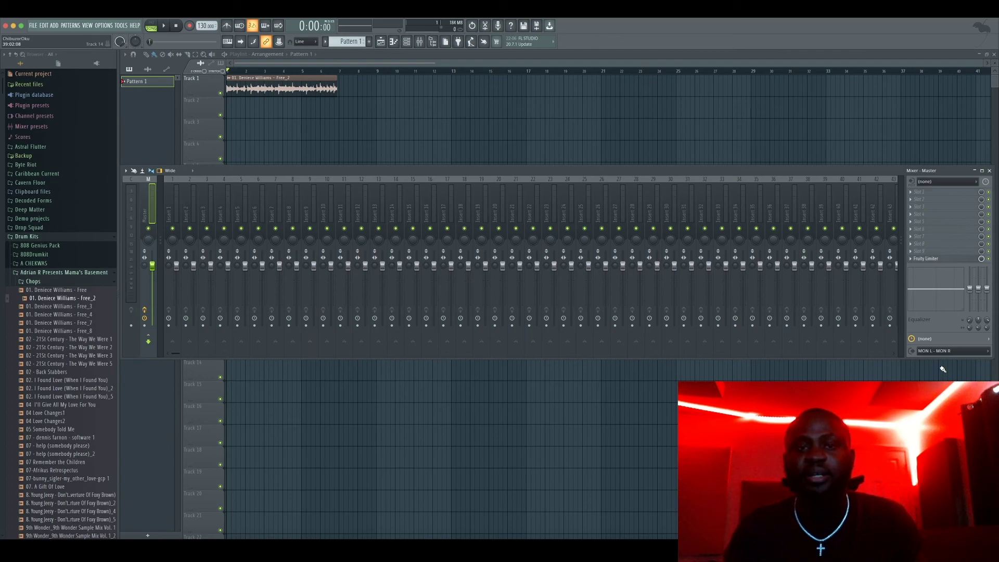
{"action": "left_click", "coordinate": [943, 353]}
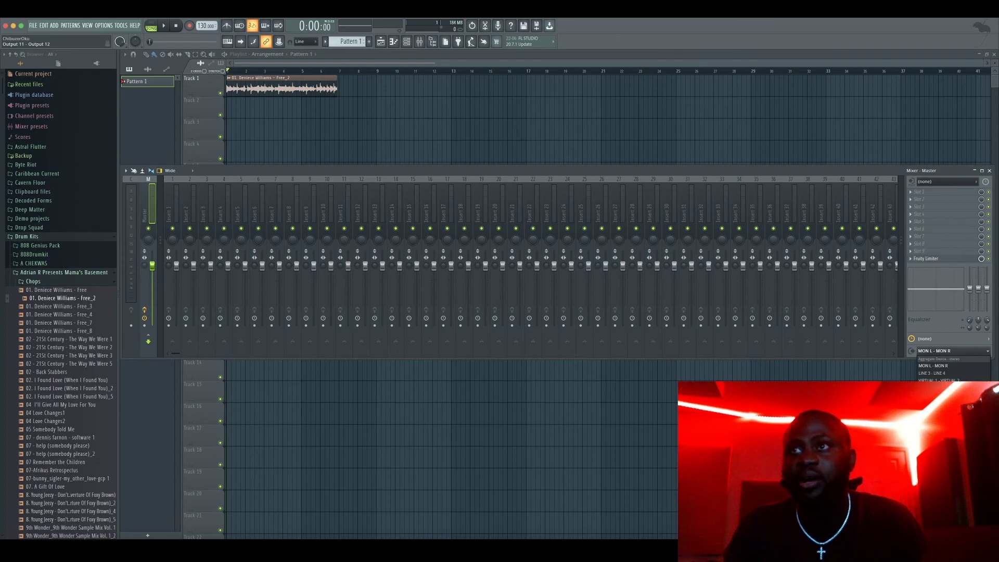
{"action": "left_click", "coordinate": [941, 409]}
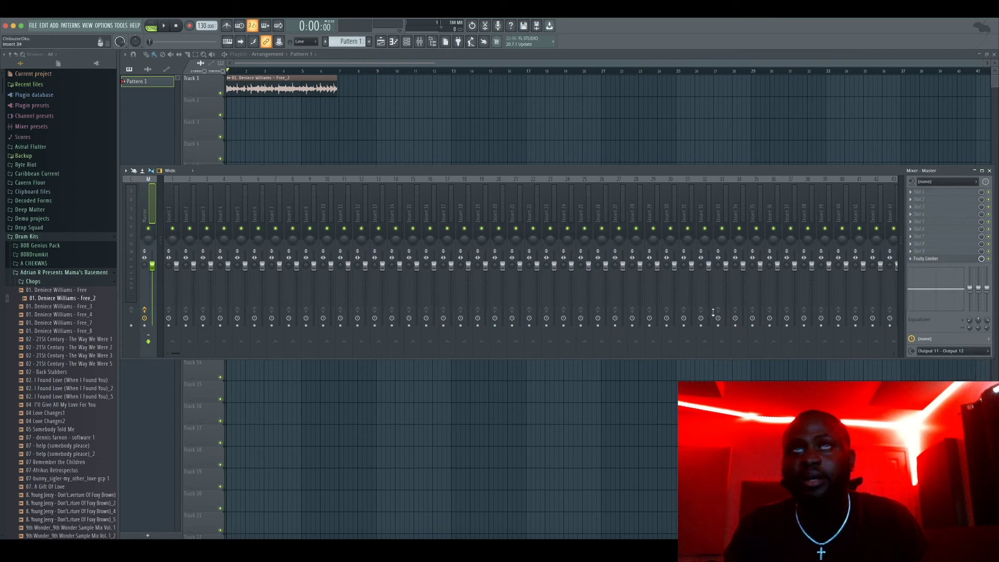
{"action": "left_click", "coordinate": [165, 27]}
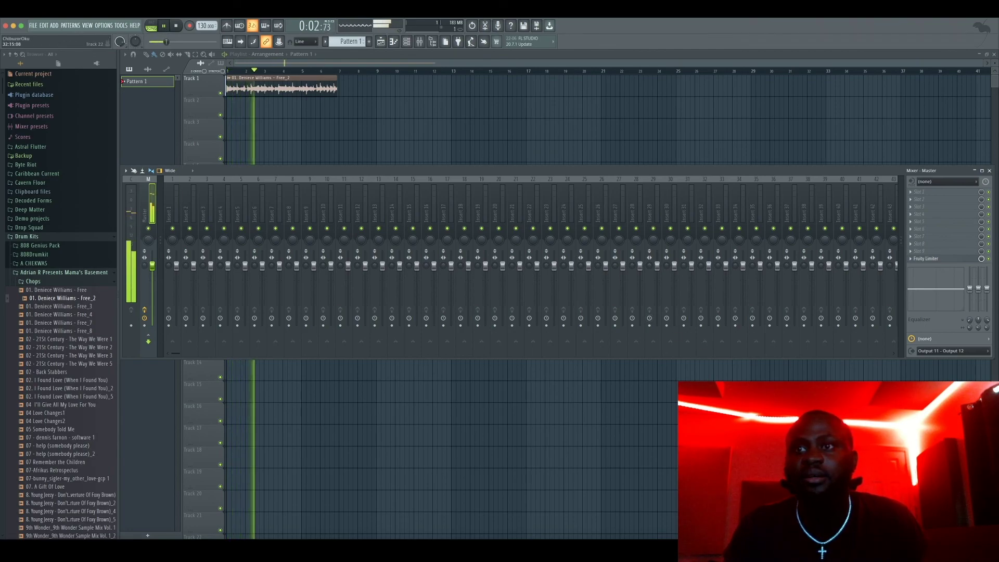
Watch OBS's Audio Mixer meters react to FL playback, then close FL's Mixer and minimize OBS
{"action": "key", "text": "super+Tab"}
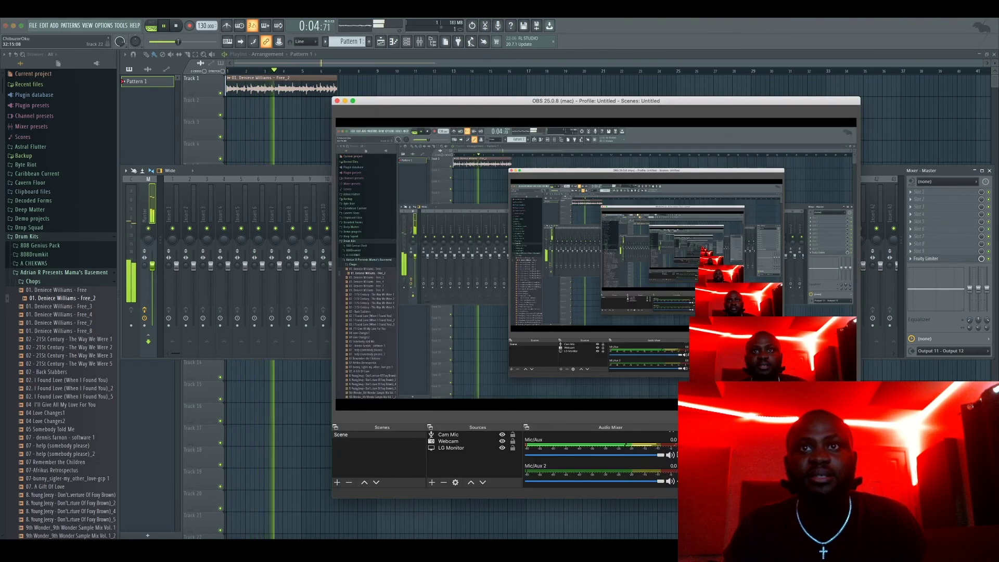
{"action": "scroll", "coordinate": [608, 448], "scroll_direction": "up", "scroll_amount": 1}
{"action": "scroll", "coordinate": [598, 443], "scroll_direction": "up", "scroll_amount": 2}
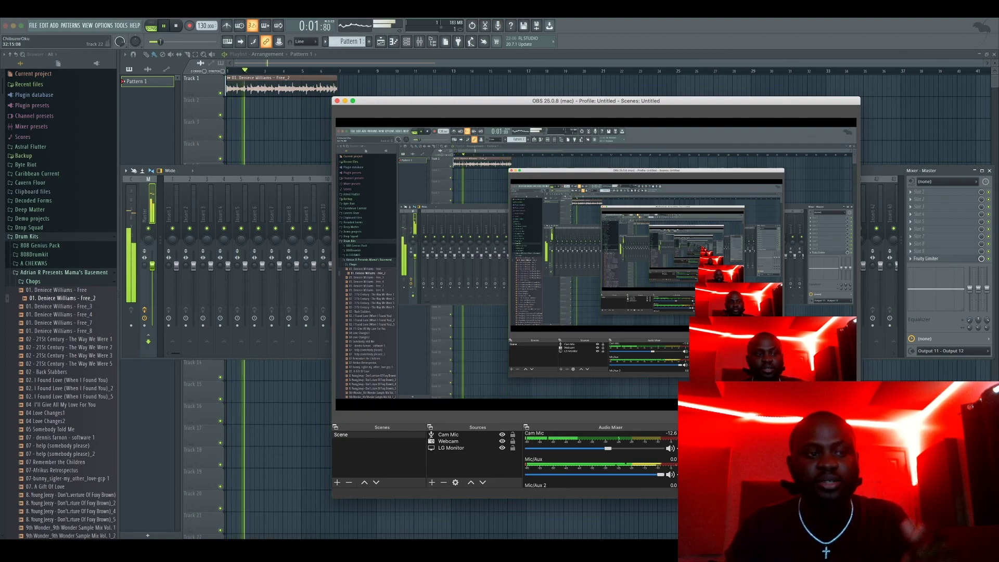
{"action": "scroll", "coordinate": [601, 457], "scroll_direction": "down", "scroll_amount": 2}
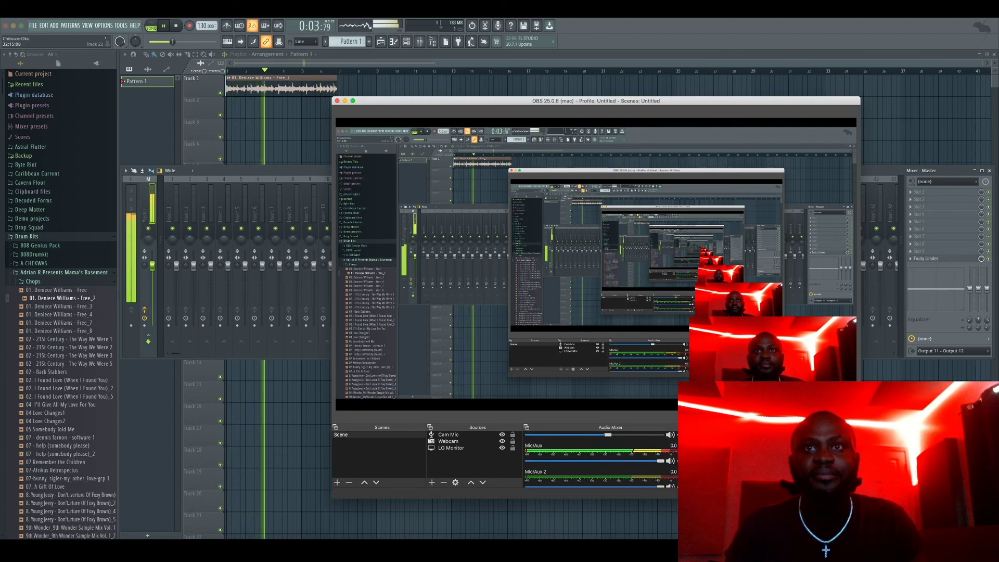
{"action": "key", "text": "F9"}
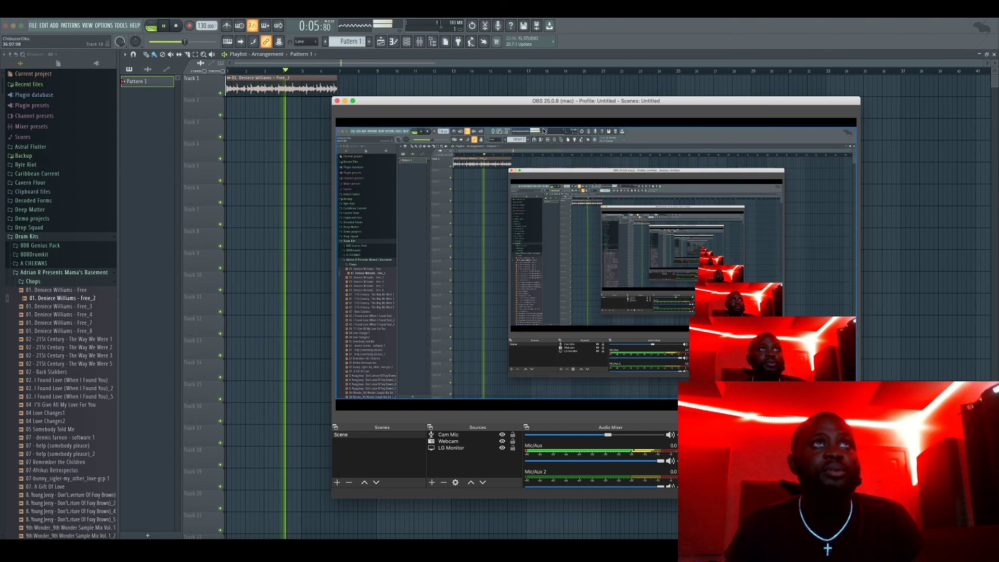
{"action": "left_click", "coordinate": [346, 102]}
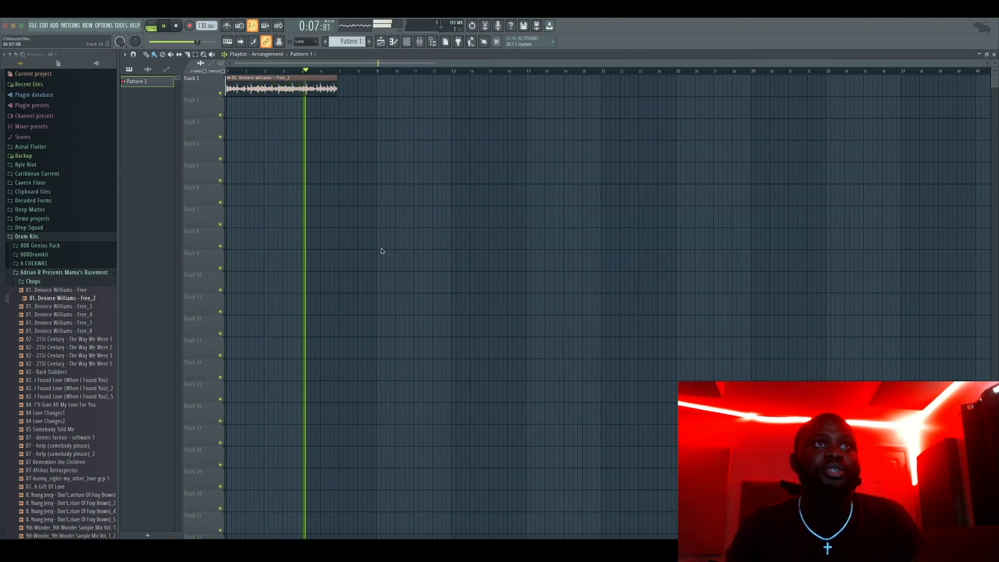
Stop playback, delete the stray Pattern 1 clip, and set the Master output to MON L - MON R
{"action": "key", "text": "space"}
{"action": "right_click", "coordinate": [393, 243]}
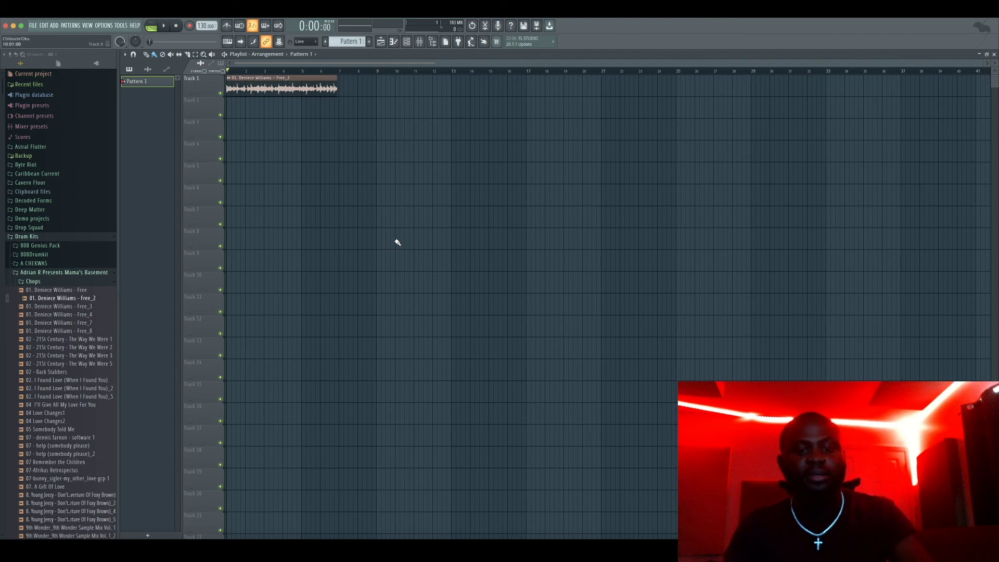
{"action": "key", "text": "F9"}
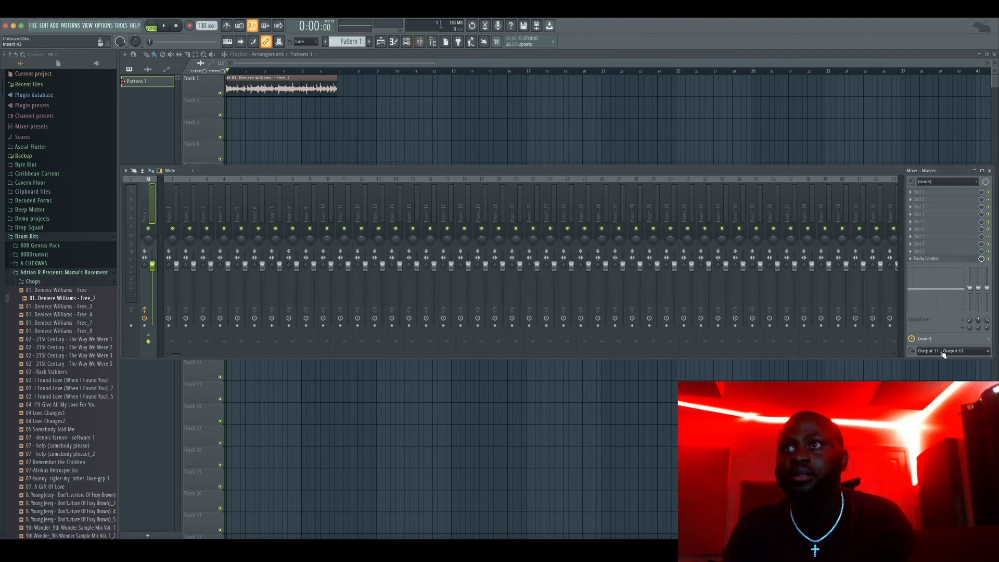
{"action": "left_click", "coordinate": [944, 352]}
{"action": "left_click", "coordinate": [937, 366]}
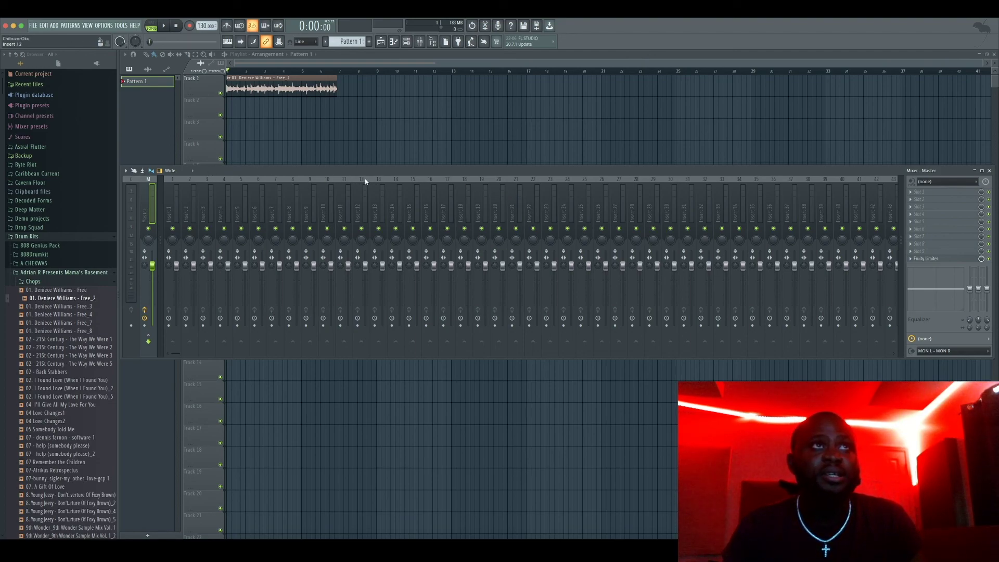
Drag from Insert 1 across the mixer strips to Insert 30 so all thirty are selected
{"action": "left_click", "coordinate": [178, 206]}
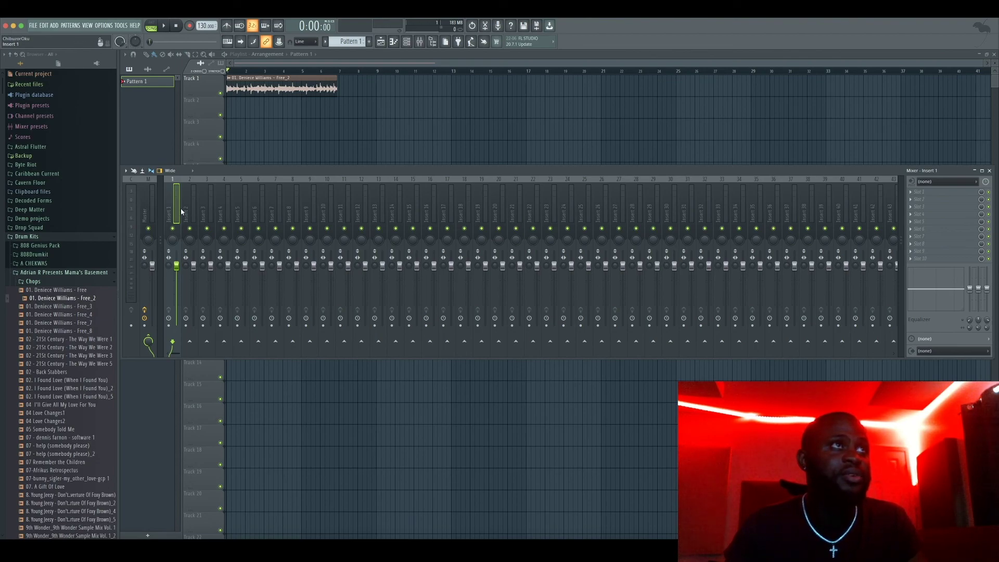
{"action": "left_click", "coordinate": [194, 206]}
{"action": "left_click", "coordinate": [179, 209]}
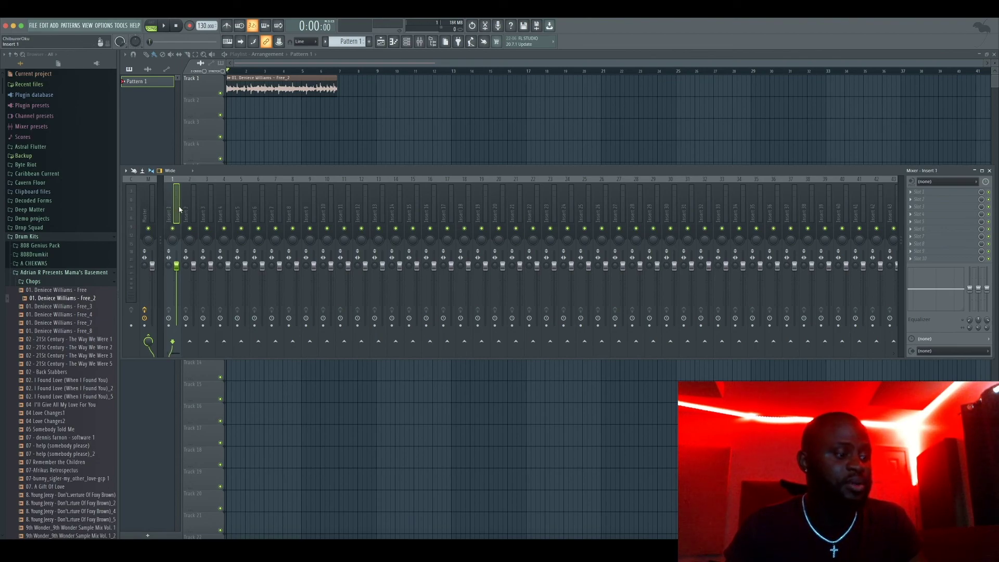
{"action": "left_click_drag", "start_coordinate": [179, 209], "coordinate": [273, 210]}
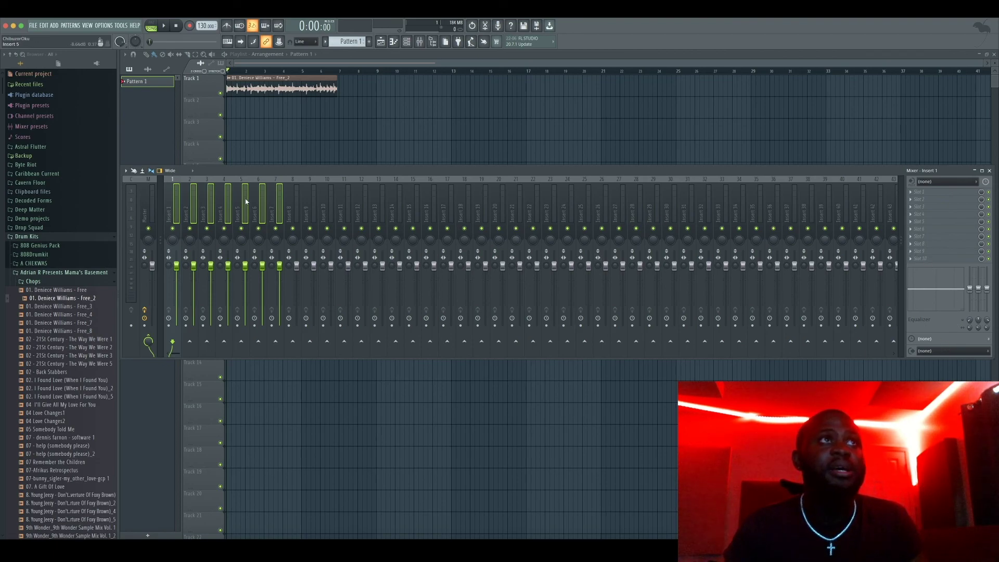
{"action": "left_click", "coordinate": [177, 198]}
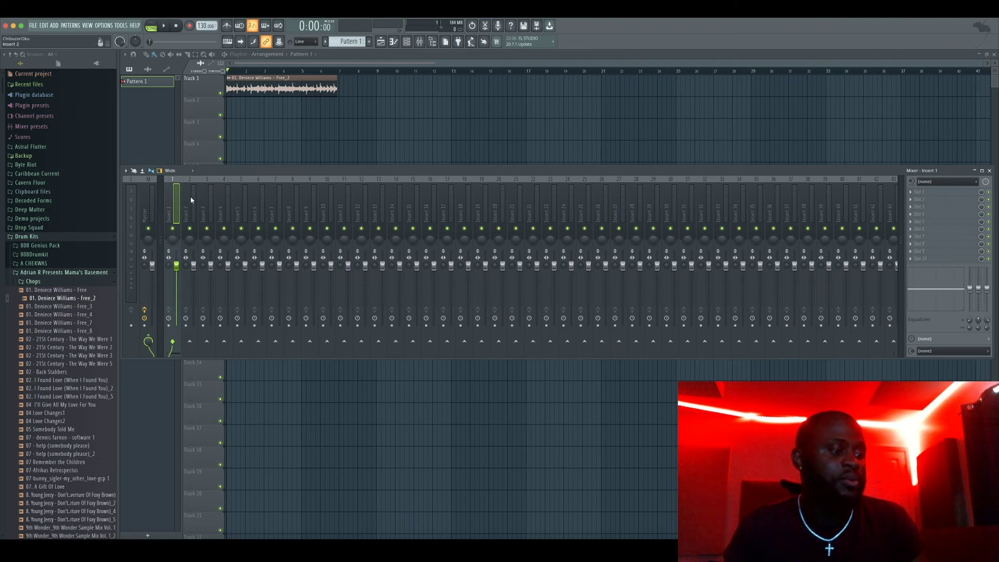
{"action": "left_click_drag", "start_coordinate": [182, 206], "coordinate": [671, 212]}
Create a submix from the selected inserts named OBS and coloured red
{"action": "right_click", "coordinate": [674, 206]}
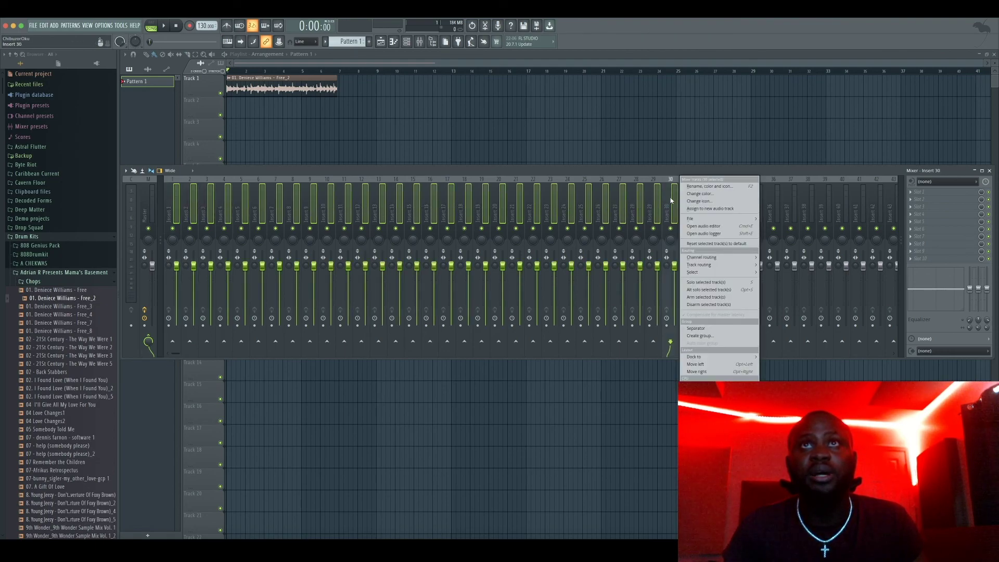
{"action": "mouse_move", "coordinate": [714, 267]}
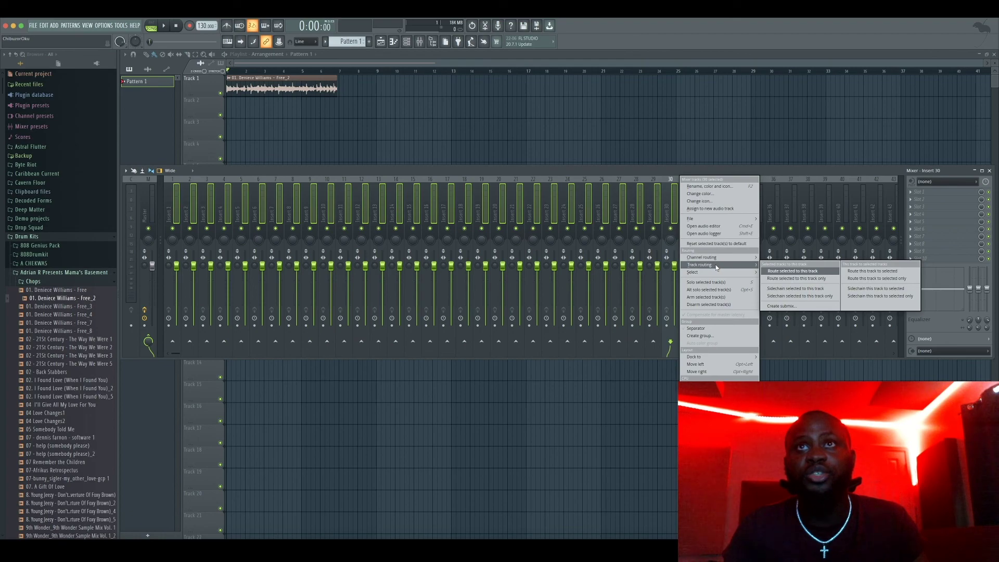
{"action": "left_click", "coordinate": [781, 306]}
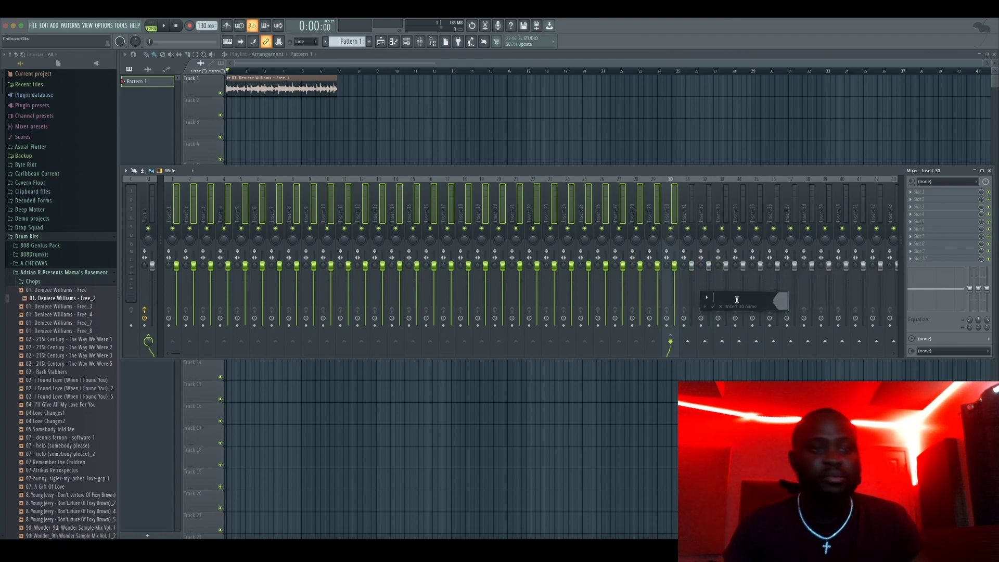
{"action": "type", "text": "OB"}
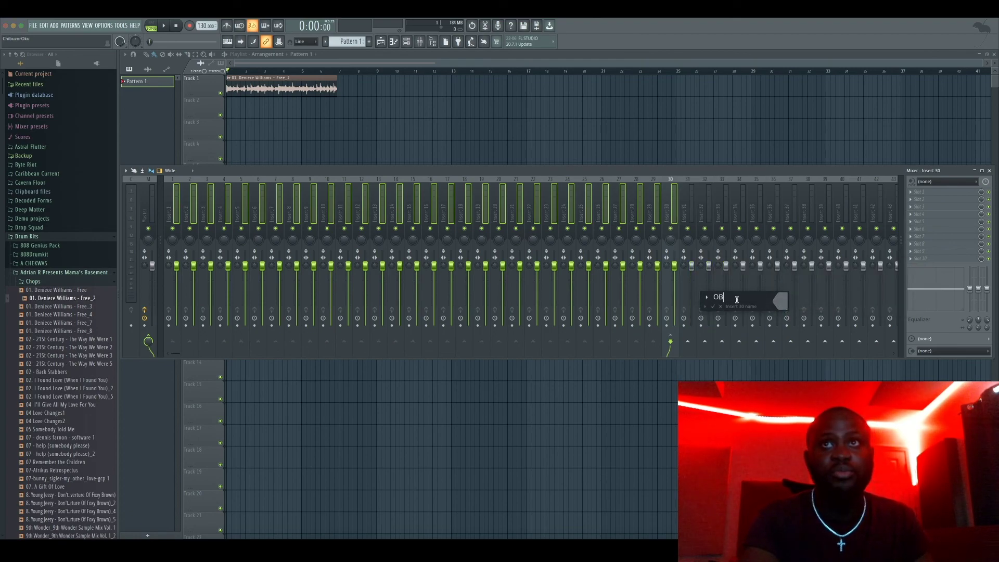
{"action": "type", "text": "S"}
{"action": "left_click", "coordinate": [778, 299]}
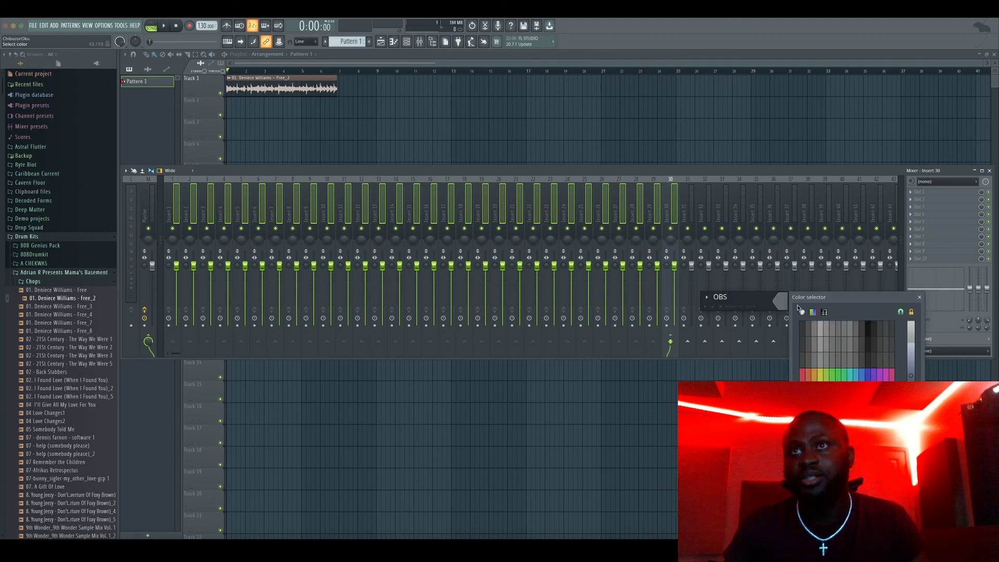
{"action": "left_click", "coordinate": [804, 379]}
{"action": "key", "text": "Return"}
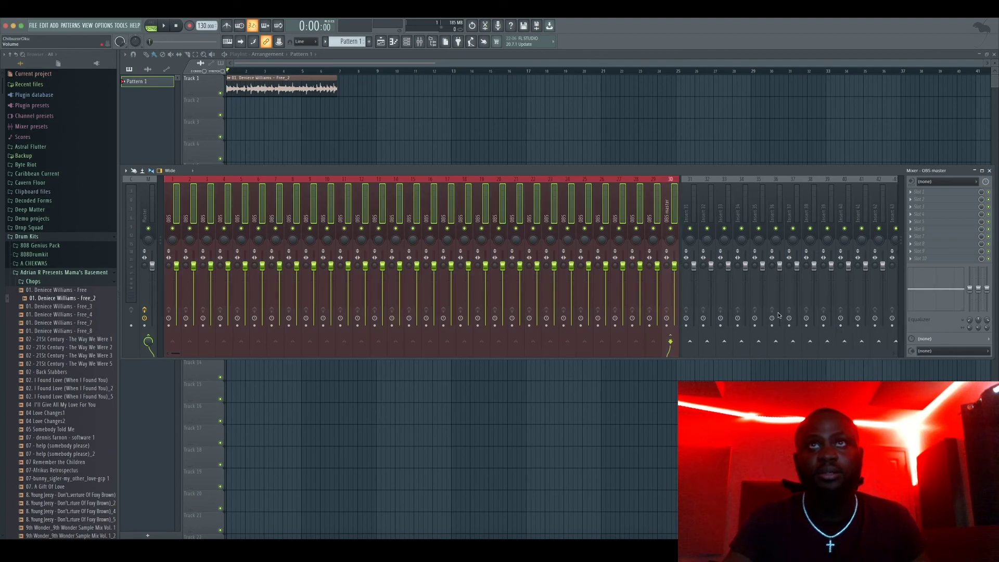
Check that inserts 1 and 29 feed the OBS master
{"action": "left_click", "coordinate": [649, 211]}
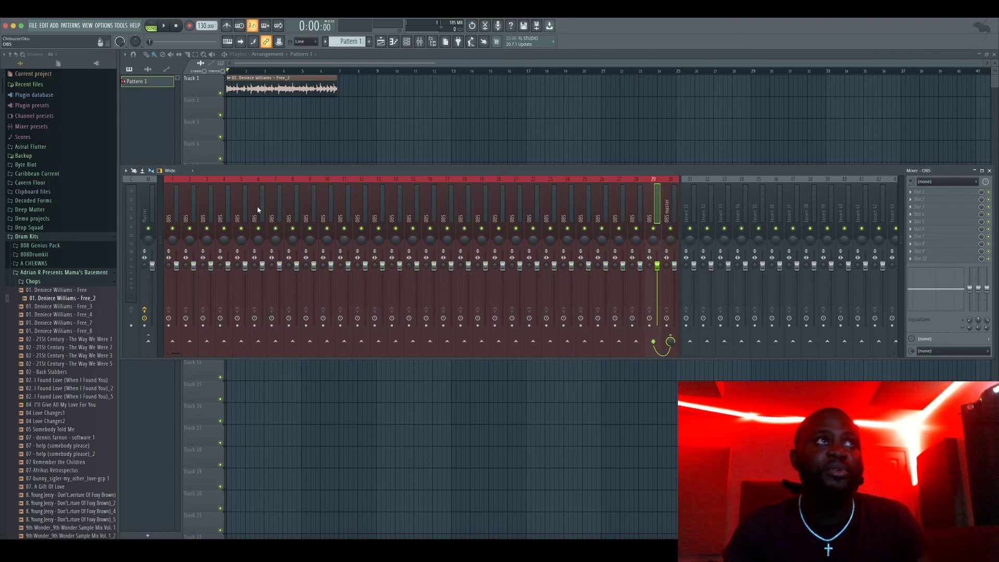
{"action": "left_click", "coordinate": [168, 218]}
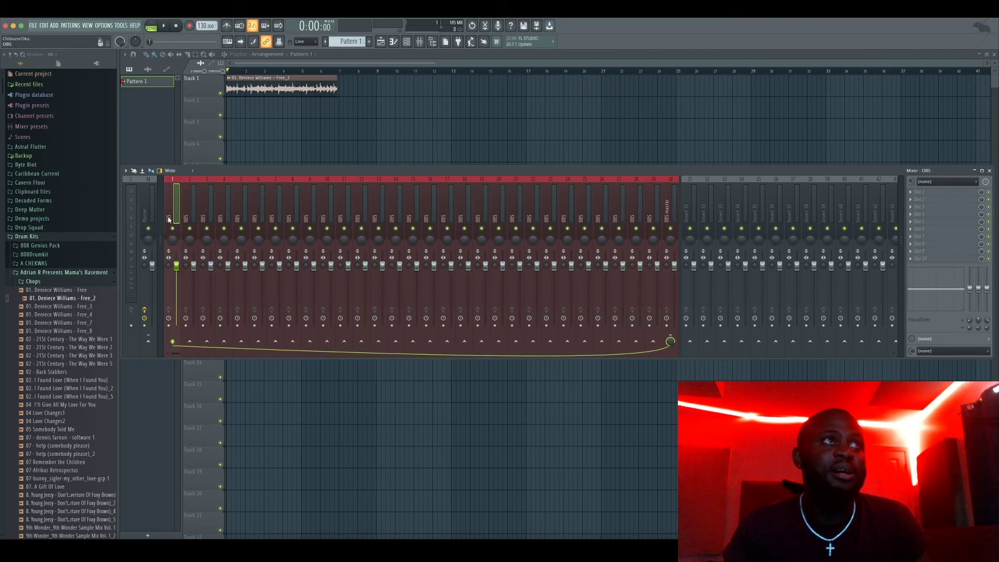
{"action": "left_click", "coordinate": [648, 214]}
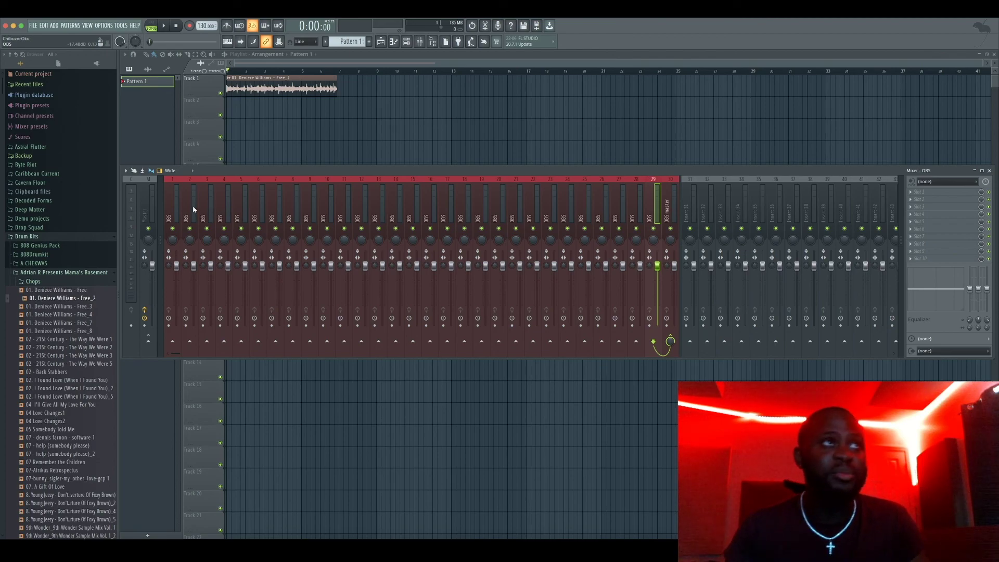
Rename mixer insert 1 to KICK
{"action": "left_click", "coordinate": [174, 220]}
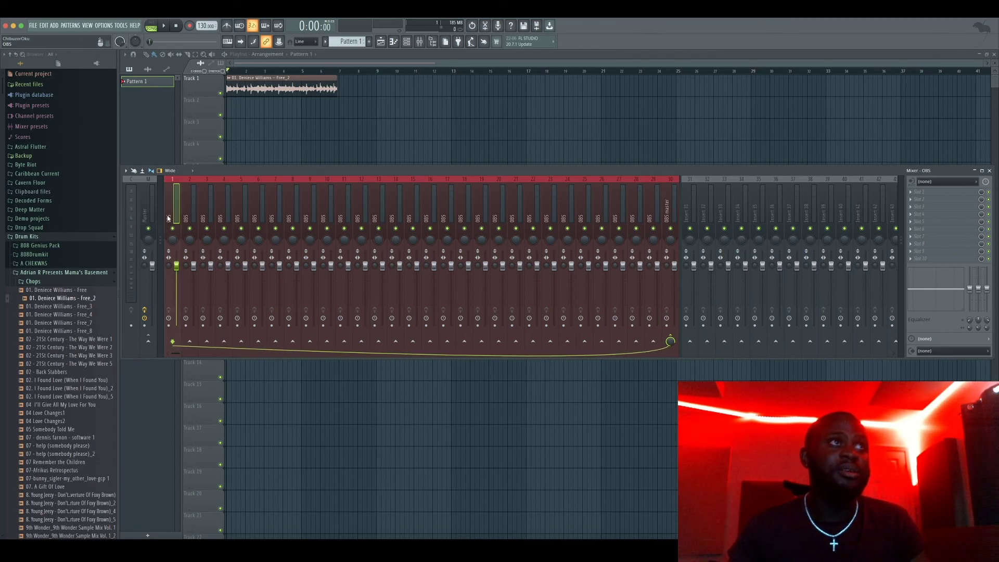
{"action": "double_click", "coordinate": [170, 219]}
{"action": "type", "text": "KICK"}
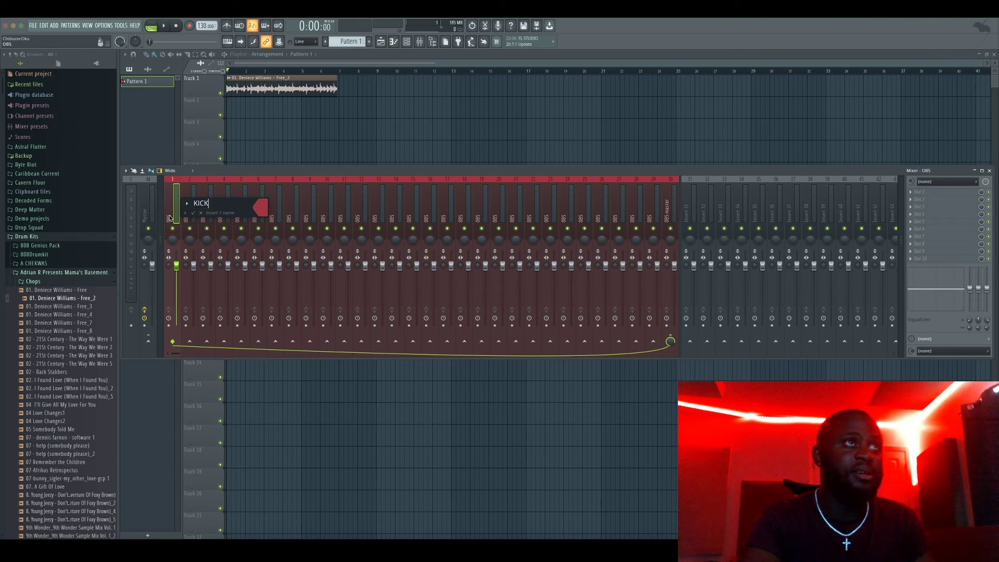
{"action": "key", "text": "Return"}
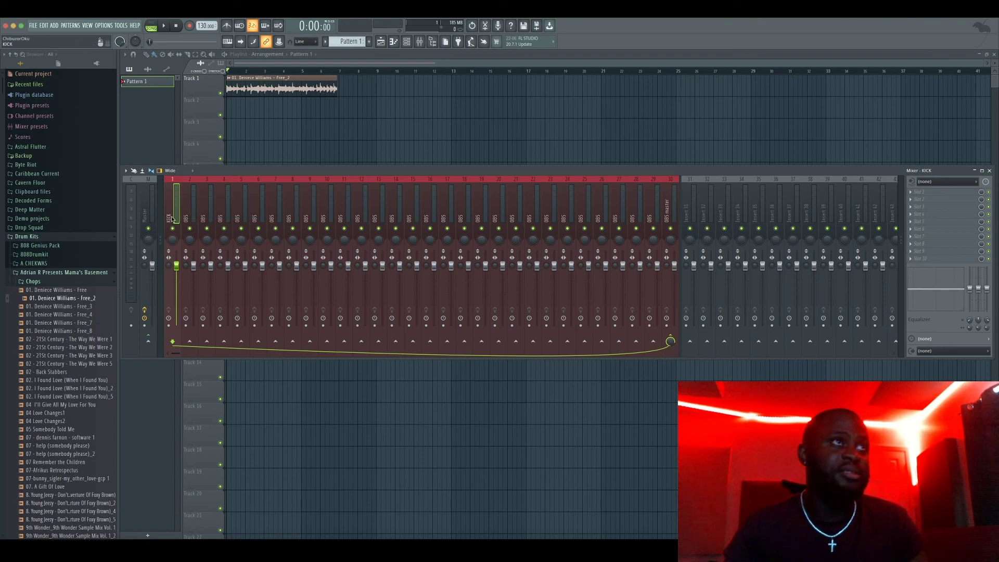
Set the OBS master insert's audio output to Output 11 - Output 12
{"action": "left_click", "coordinate": [667, 207]}
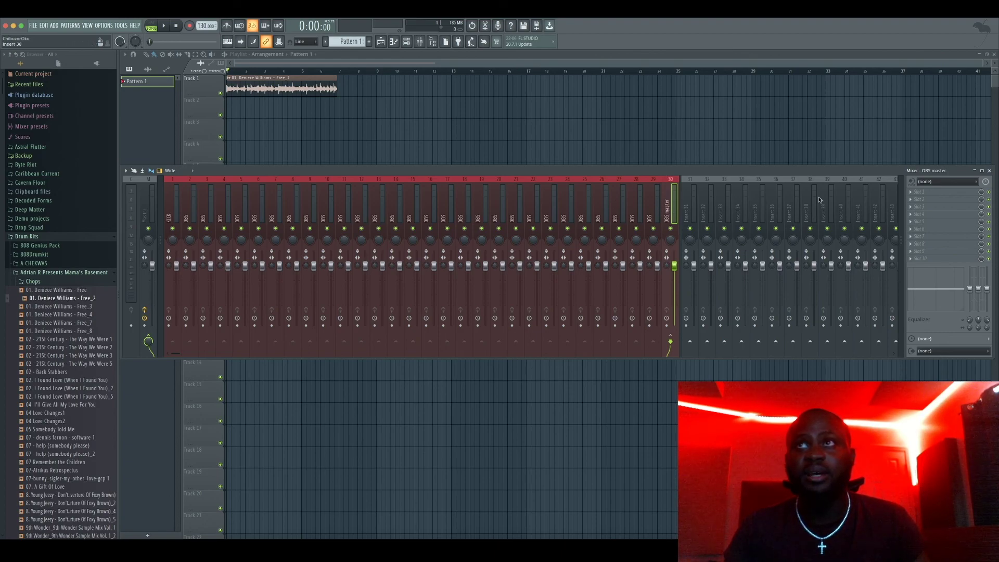
{"action": "left_click", "coordinate": [934, 350]}
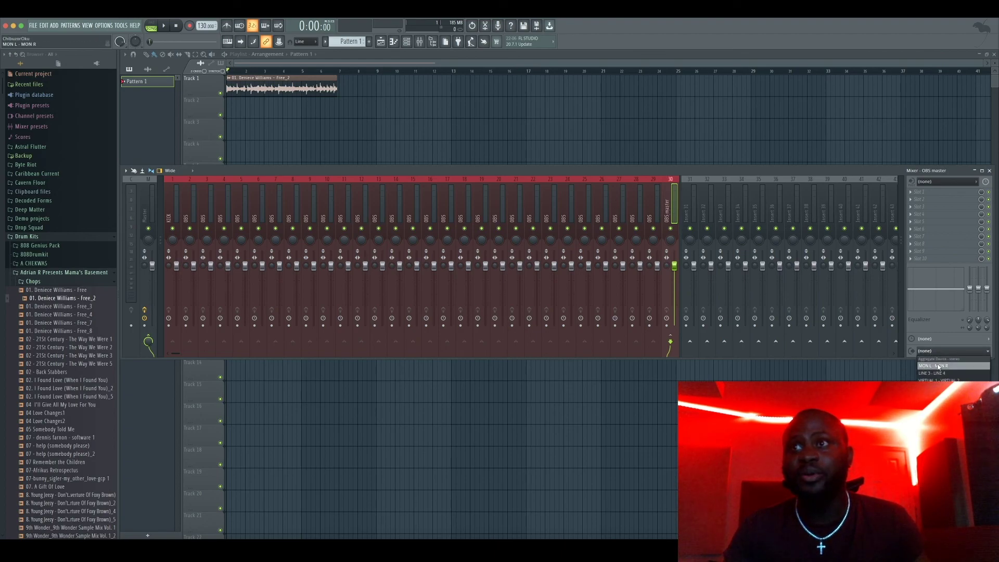
{"action": "left_click", "coordinate": [937, 417]}
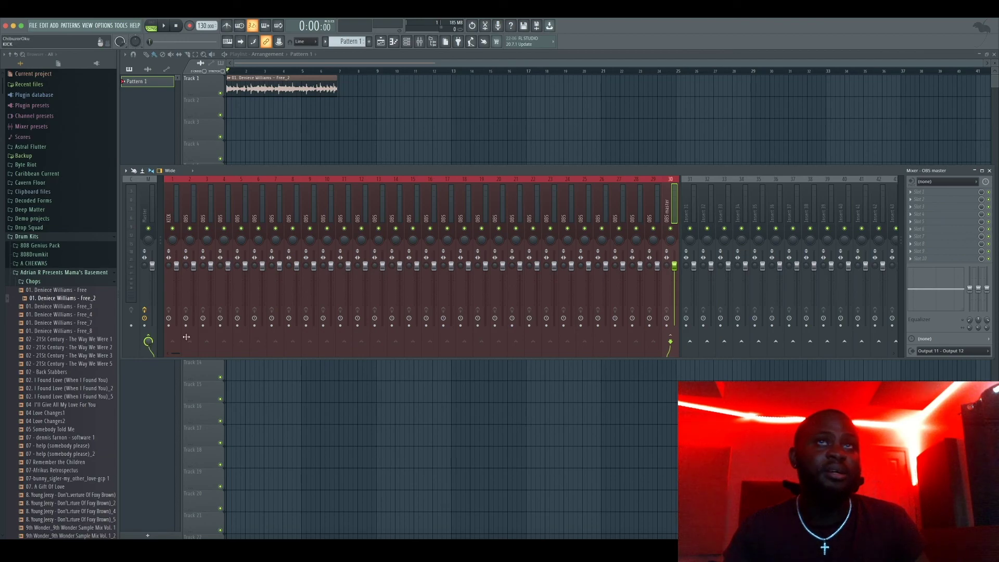
Start the song playing through the Mixer and bring OBS back from the Dock to watch levels
{"action": "double_click", "coordinate": [267, 87]}
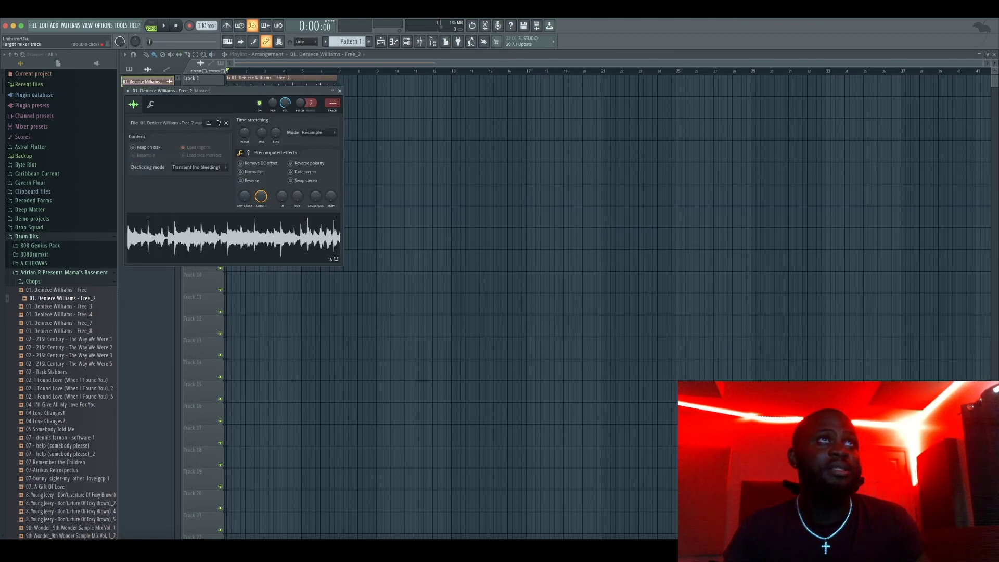
{"action": "left_click", "coordinate": [340, 90]}
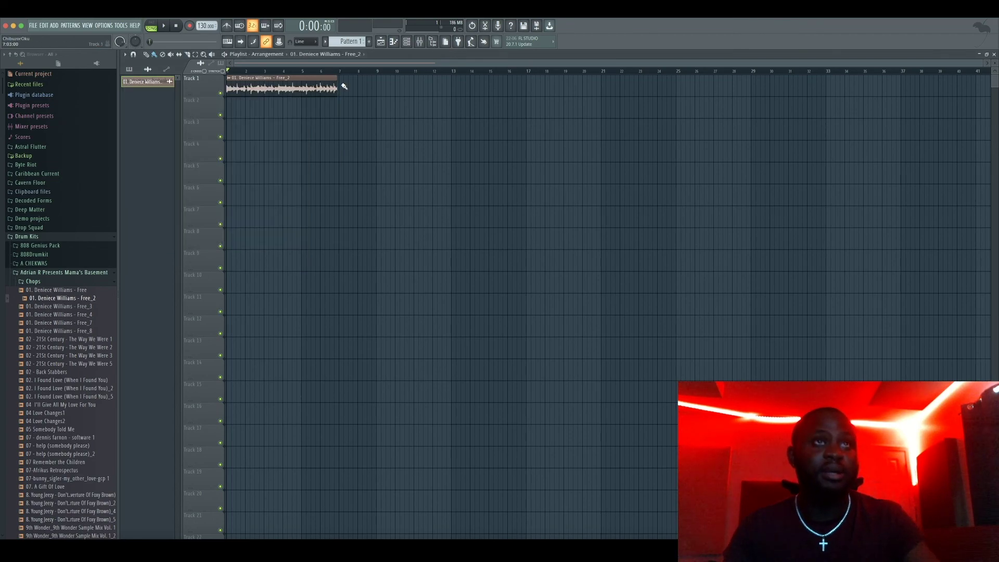
{"action": "key", "text": "F9"}
{"action": "left_click", "coordinate": [164, 27]}
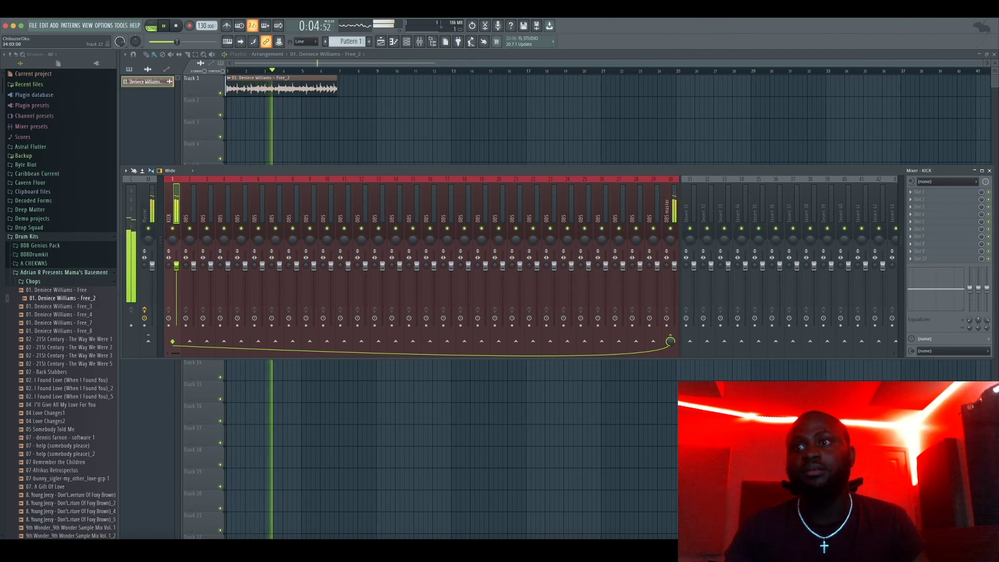
{"action": "left_click", "coordinate": [598, 552]}
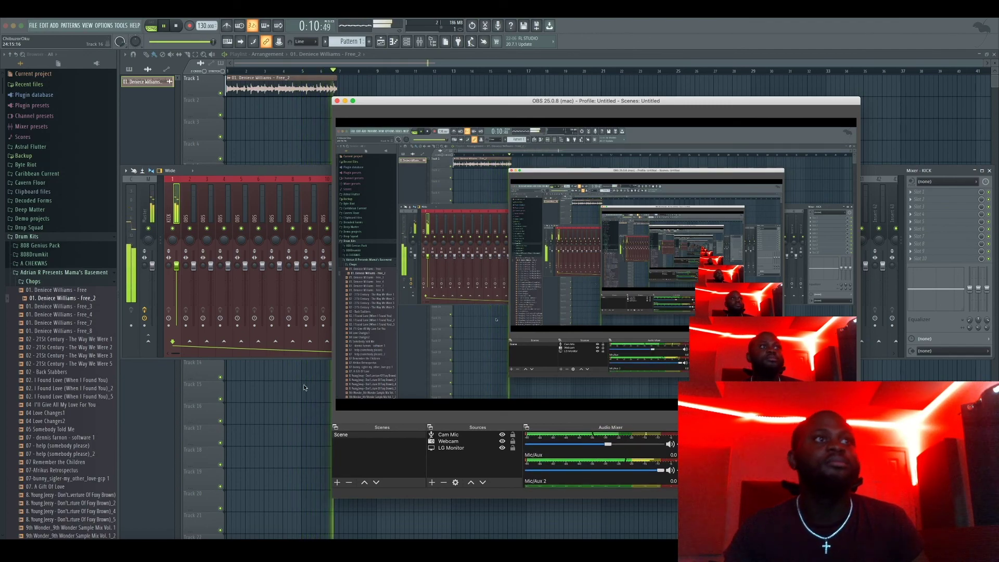
Return to the FL playlist, delete the stray clip on Track 15, and stop playback
{"action": "left_click", "coordinate": [312, 342]}
{"action": "key", "text": "Delete"}
{"action": "key", "text": "space"}
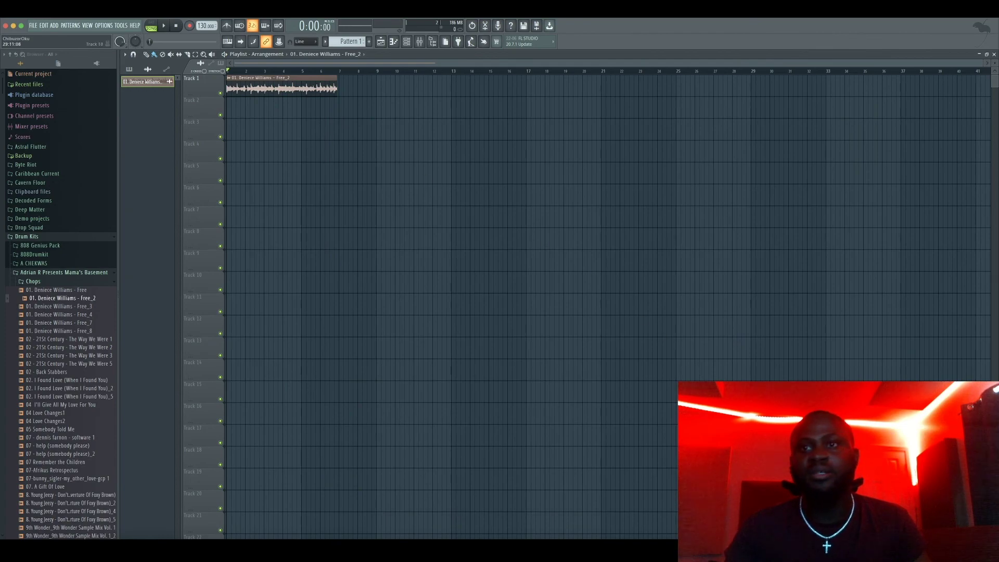
Glance at OBS again, then remove the accidental clip on Track 13 in the playlist
{"action": "key", "text": "super+Tab"}
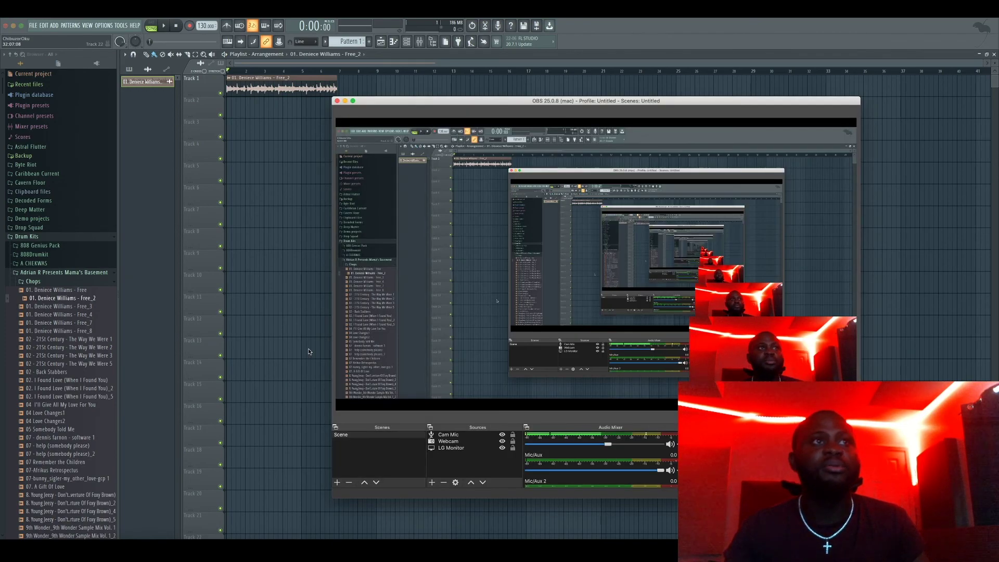
{"action": "left_click", "coordinate": [291, 344]}
{"action": "left_click", "coordinate": [291, 342]}
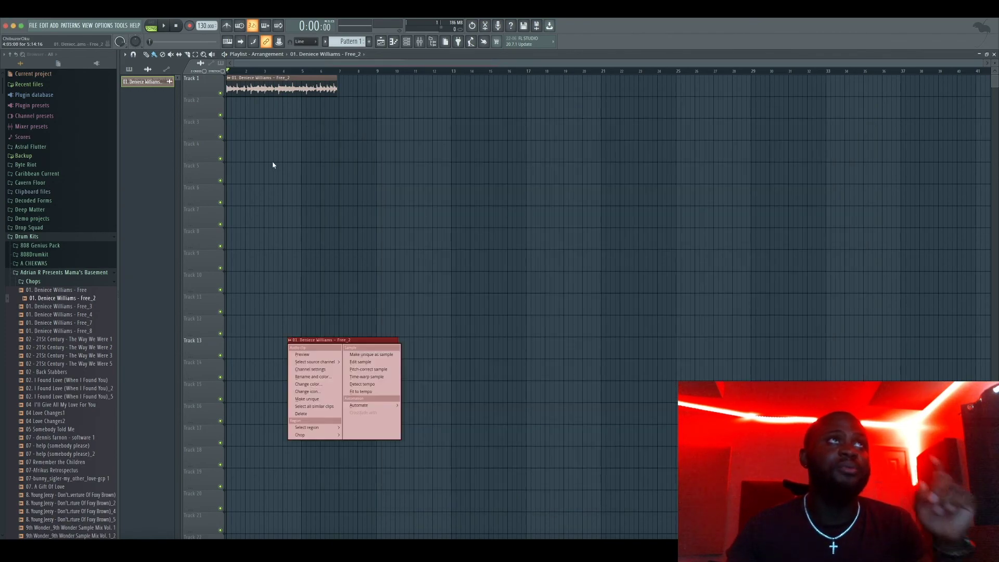
{"action": "key", "text": "Escape"}
{"action": "right_click", "coordinate": [337, 345]}
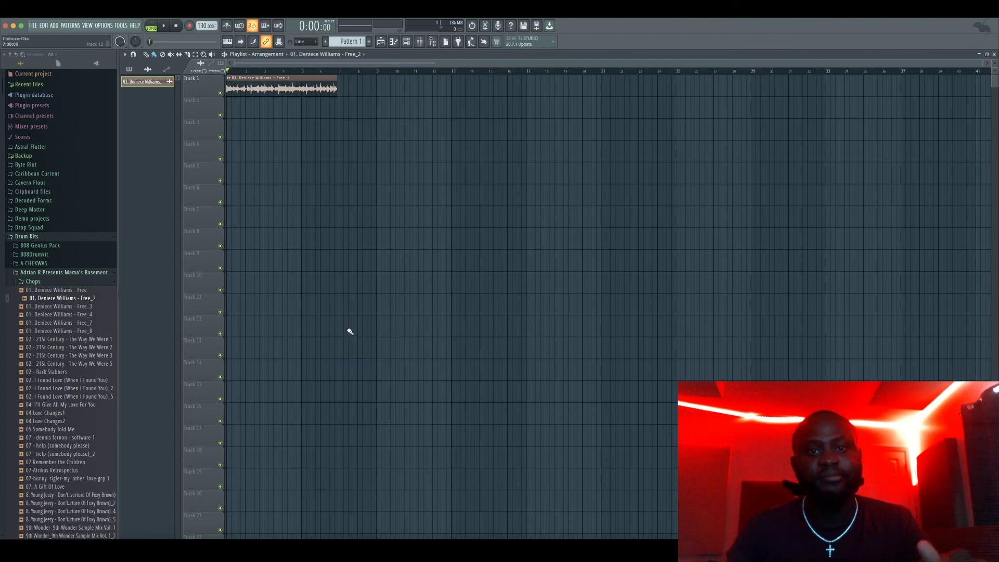
{"action": "key", "text": "F6"}
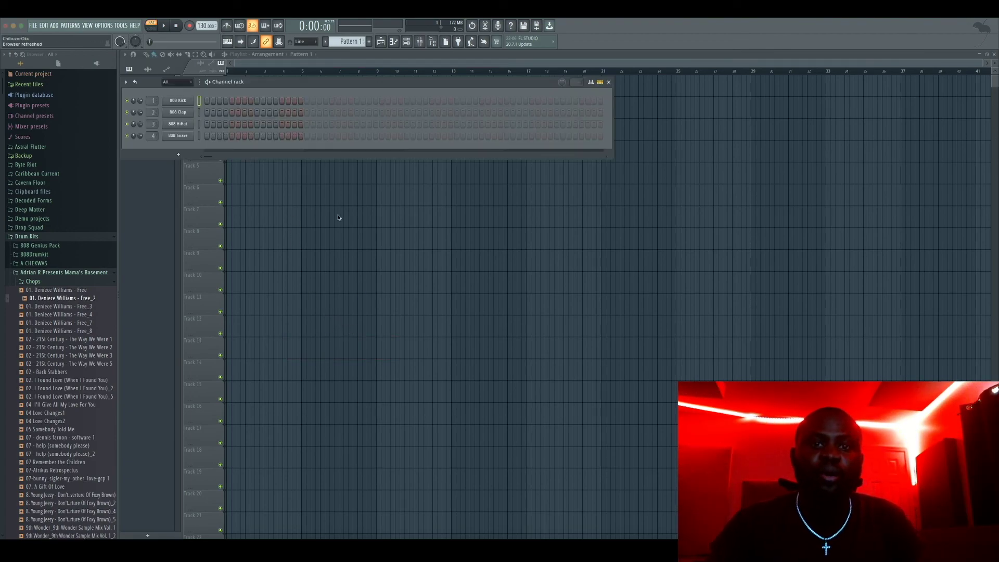